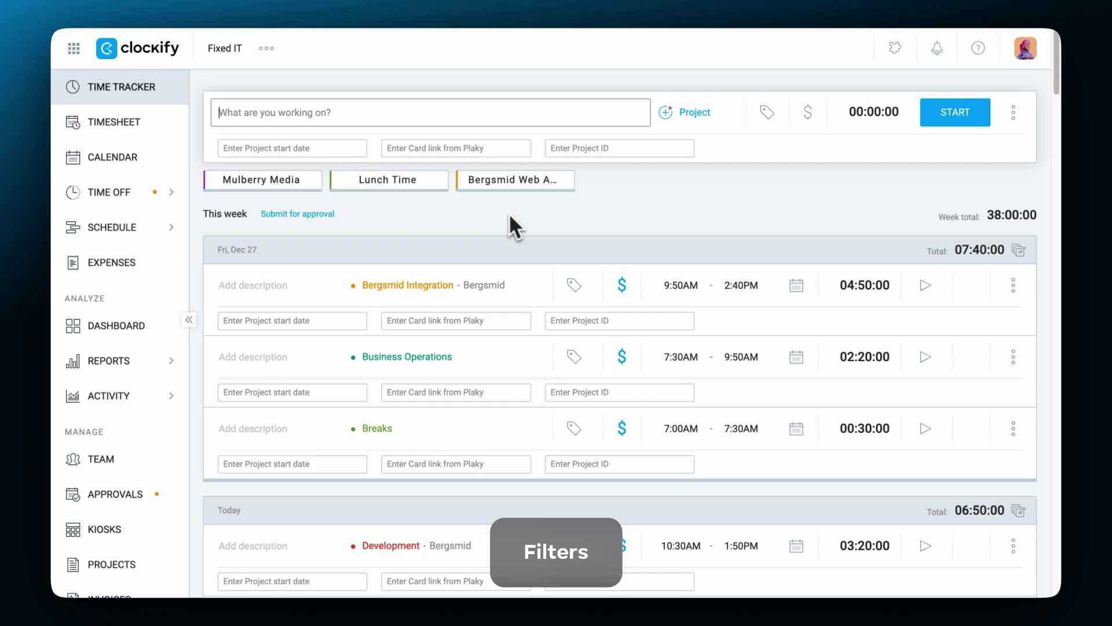
Open this week's Summary time report, showing 152:25:00 tracked in total.
{"action": "mouse_move", "coordinate": [108, 360]}
{"action": "left_click", "coordinate": [165, 365]}
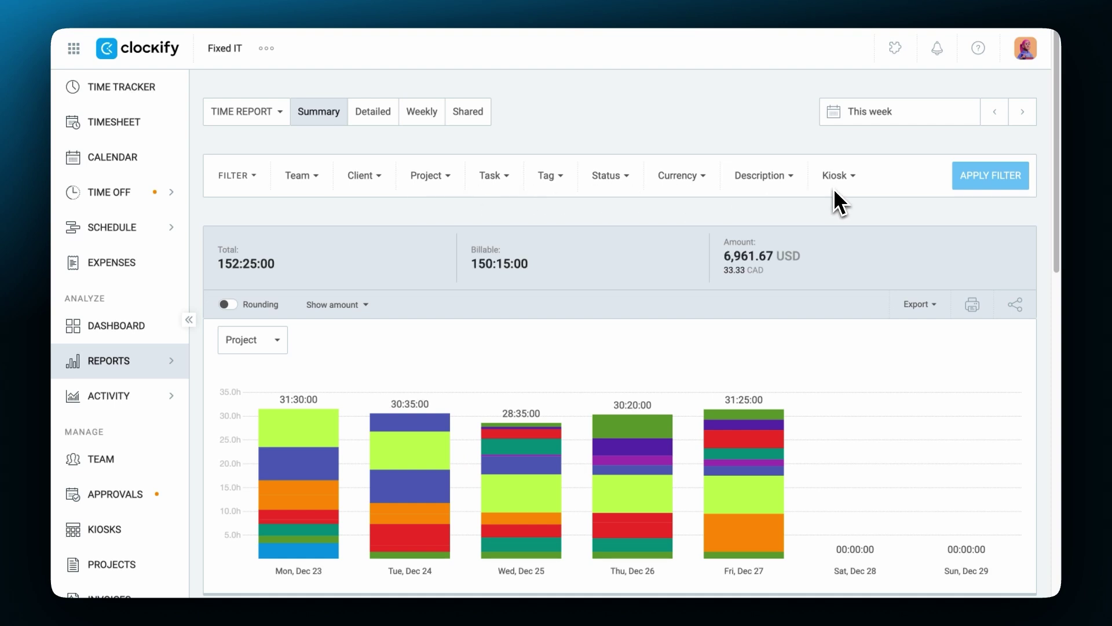
{"action": "left_click", "coordinate": [300, 176]}
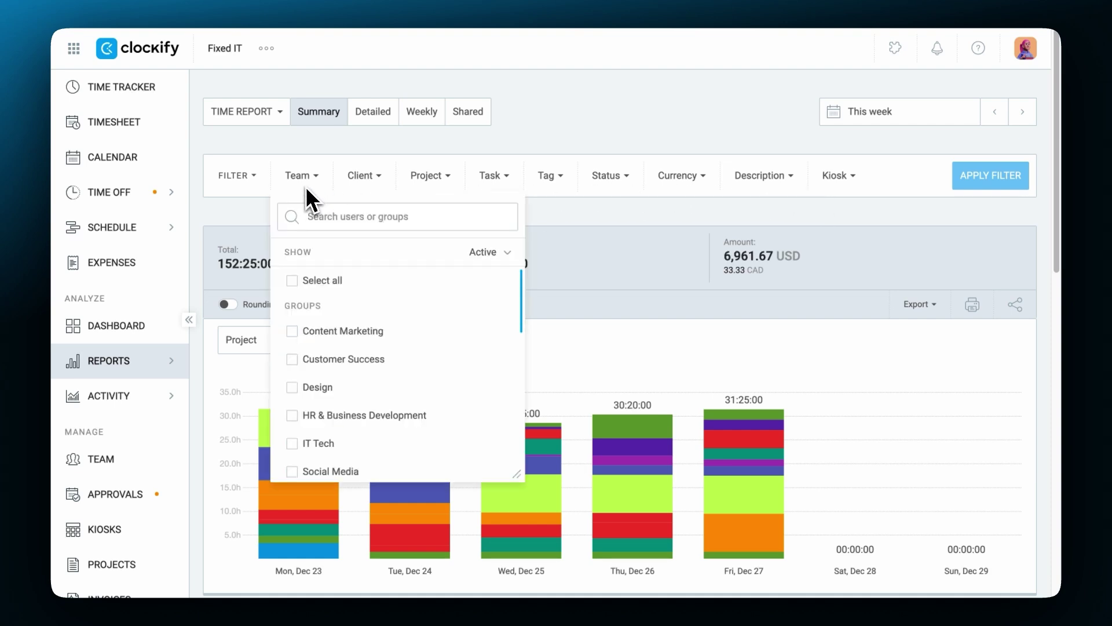
{"action": "scroll", "coordinate": [383, 307], "scroll_direction": "down", "scroll_amount": 2}
{"action": "scroll", "coordinate": [384, 301], "scroll_direction": "down", "scroll_amount": 1}
{"action": "scroll", "coordinate": [385, 322], "scroll_direction": "down", "scroll_amount": 3}
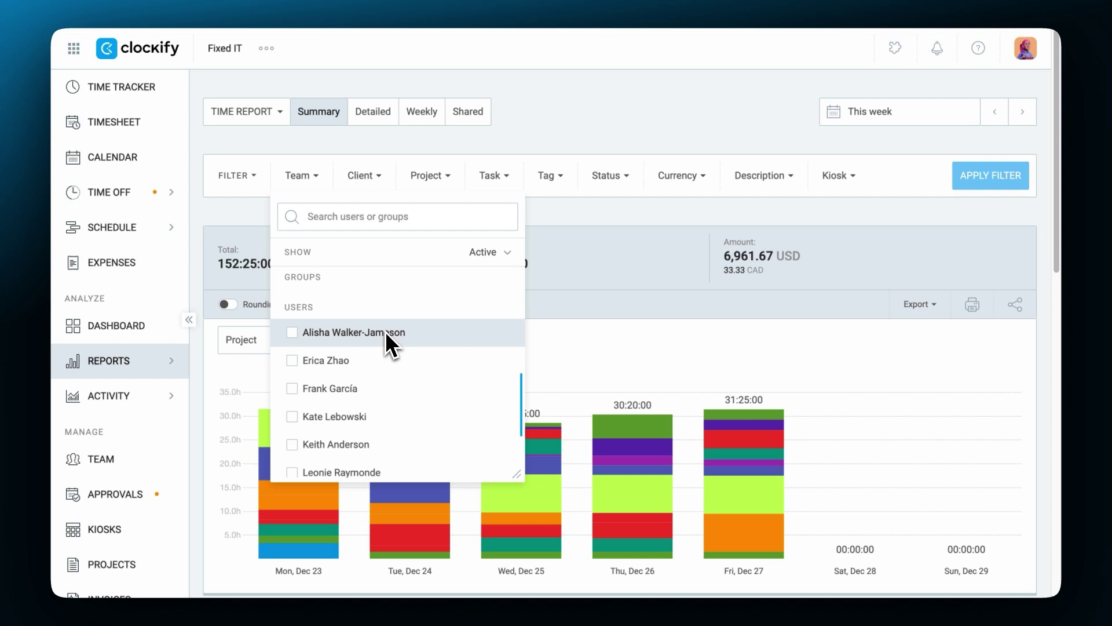
{"action": "left_click", "coordinate": [343, 387]}
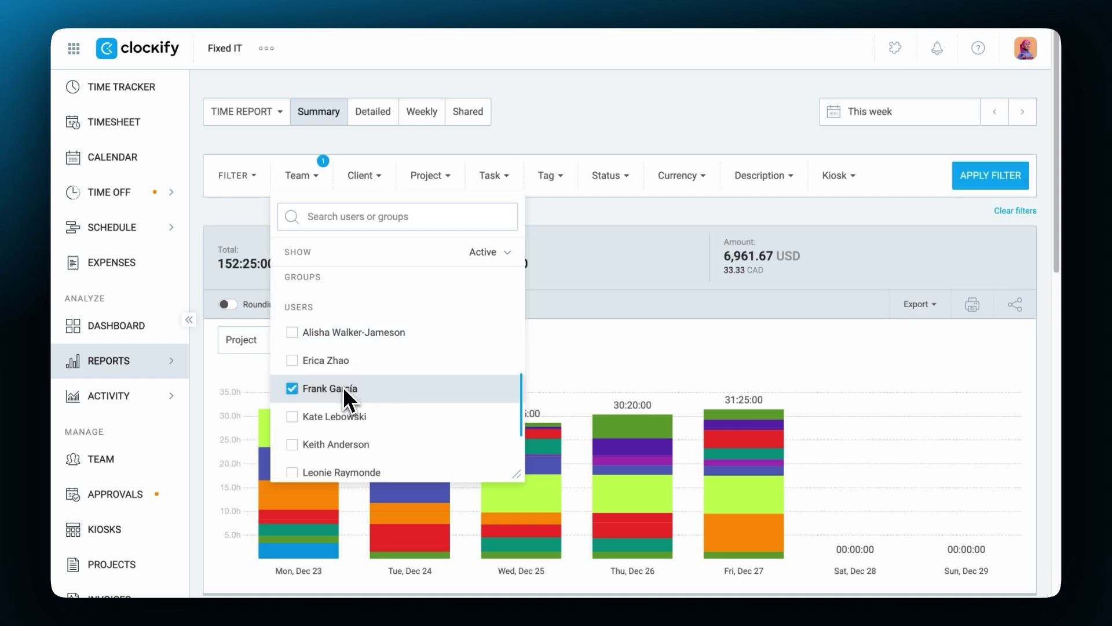
{"action": "left_click", "coordinate": [978, 183]}
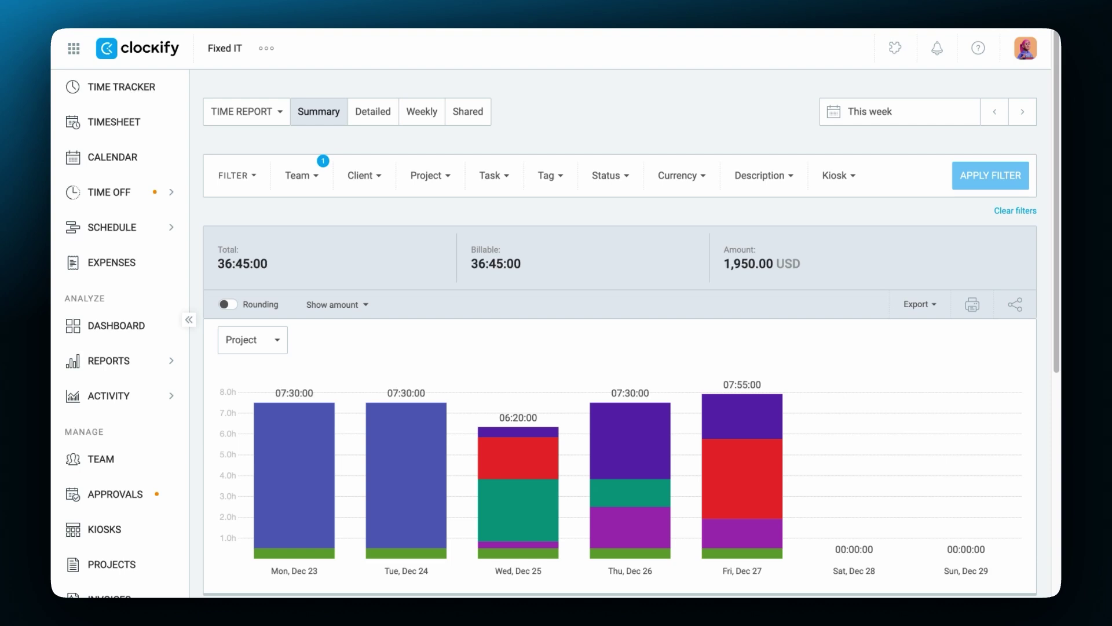
{"action": "left_click", "coordinate": [304, 178]}
Narrow the report to one client and the Bergsmid Site project, totalling 08:30:00.
{"action": "left_click", "coordinate": [362, 177]}
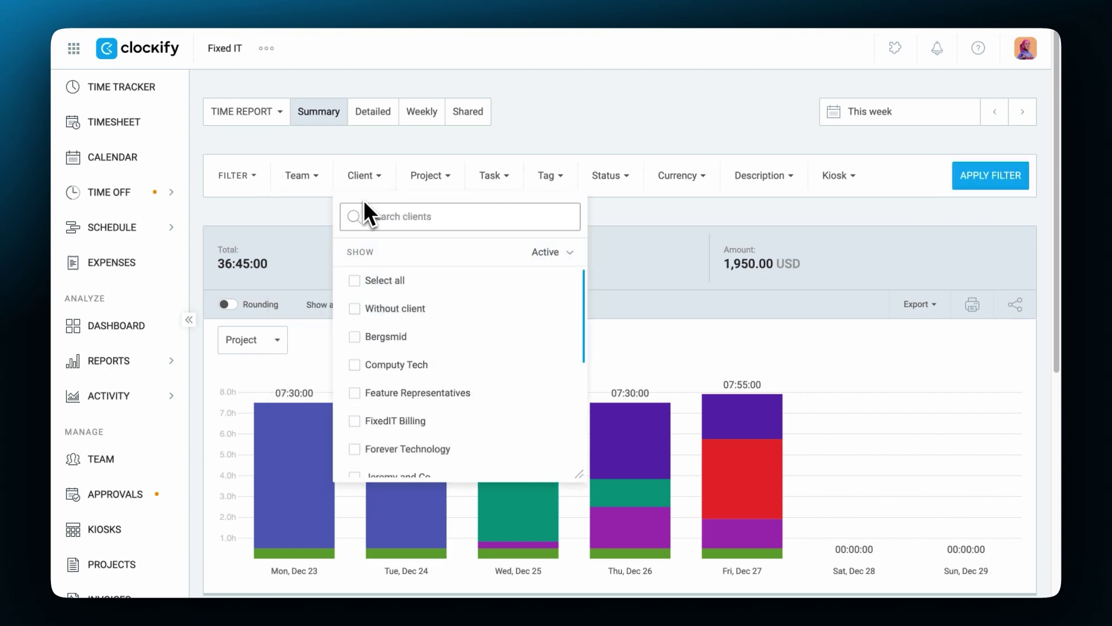
{"action": "left_click", "coordinate": [402, 337]}
{"action": "left_click", "coordinate": [978, 181]}
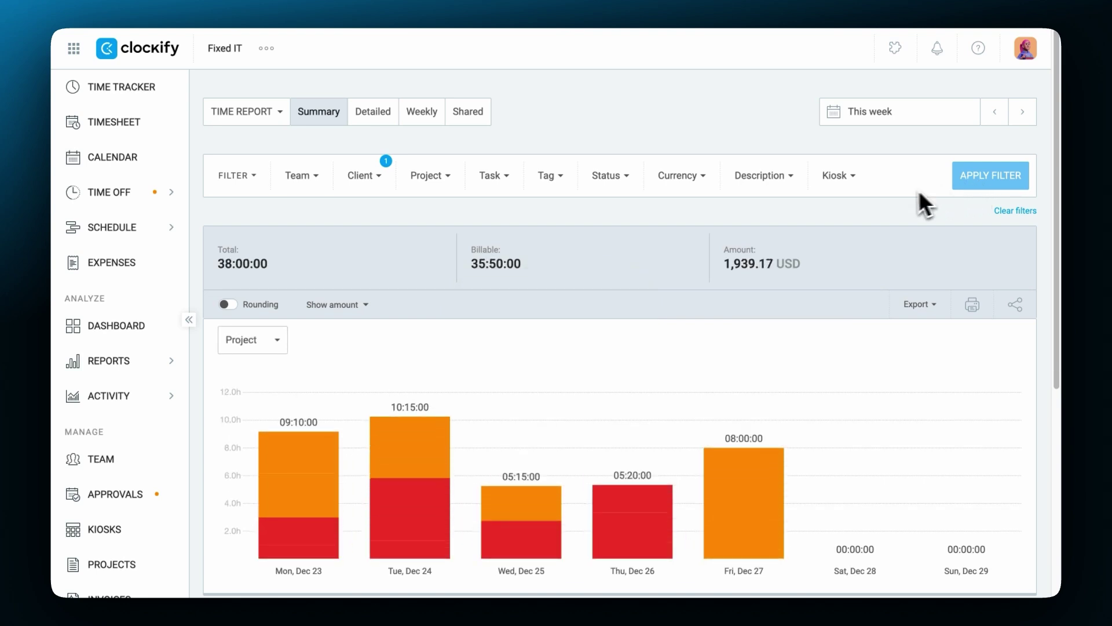
{"action": "left_click", "coordinate": [435, 176]}
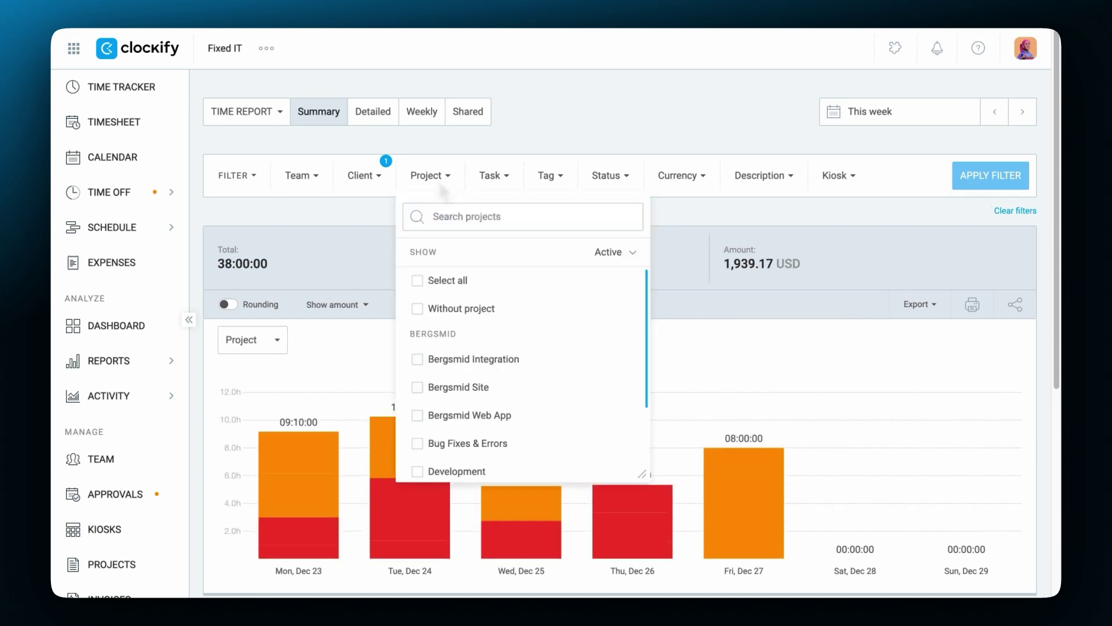
{"action": "left_click", "coordinate": [469, 387]}
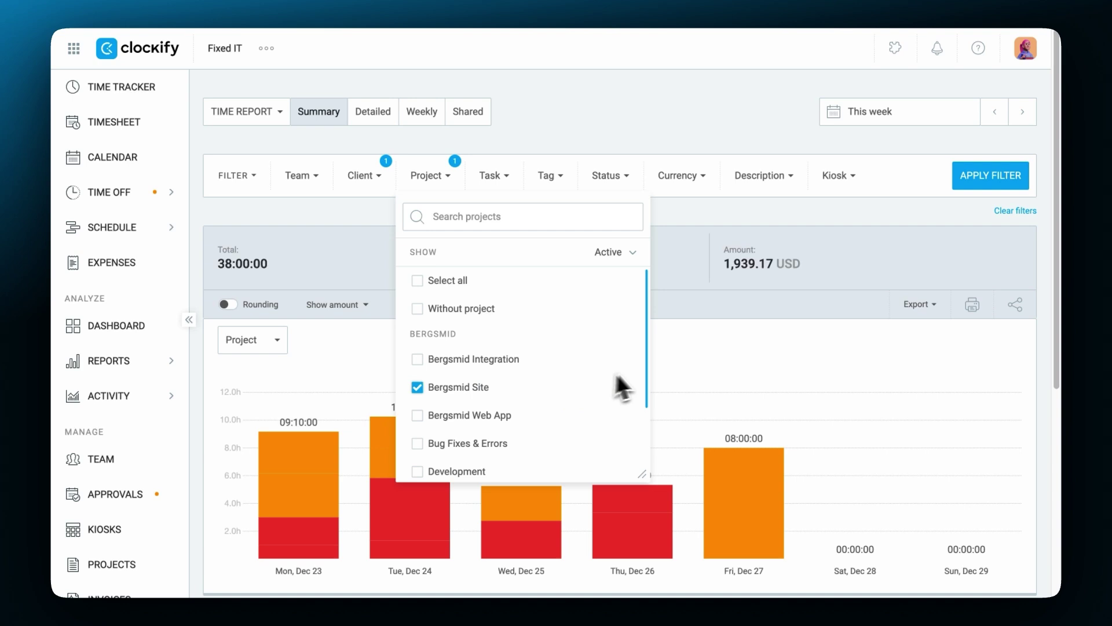
{"action": "left_click", "coordinate": [982, 184]}
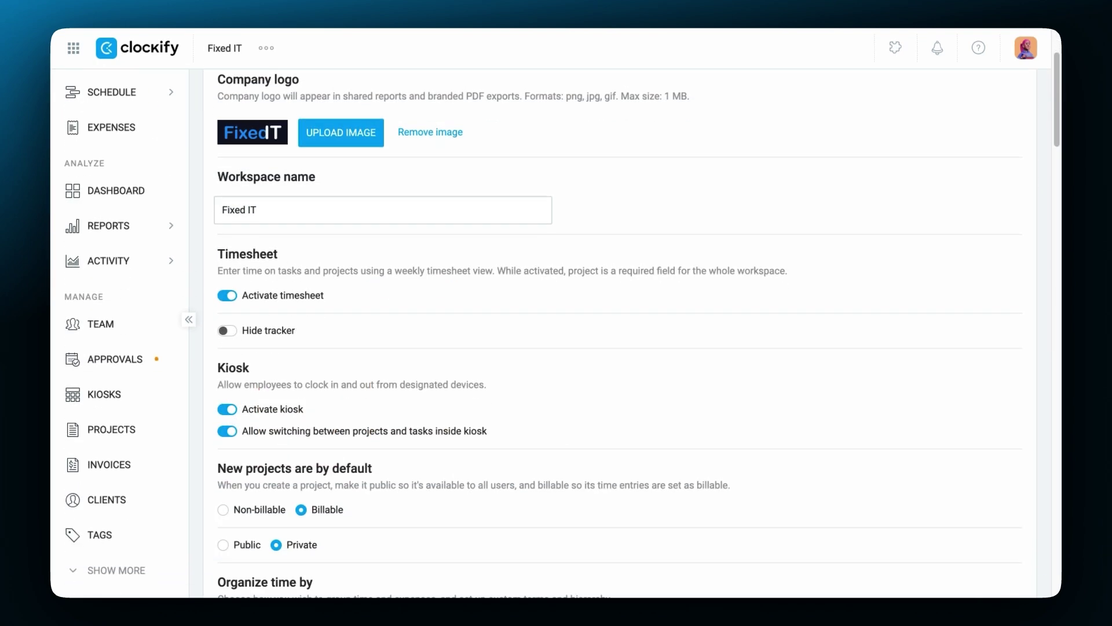
{"action": "scroll", "coordinate": [619, 347], "scroll_direction": "down", "scroll_amount": 4}
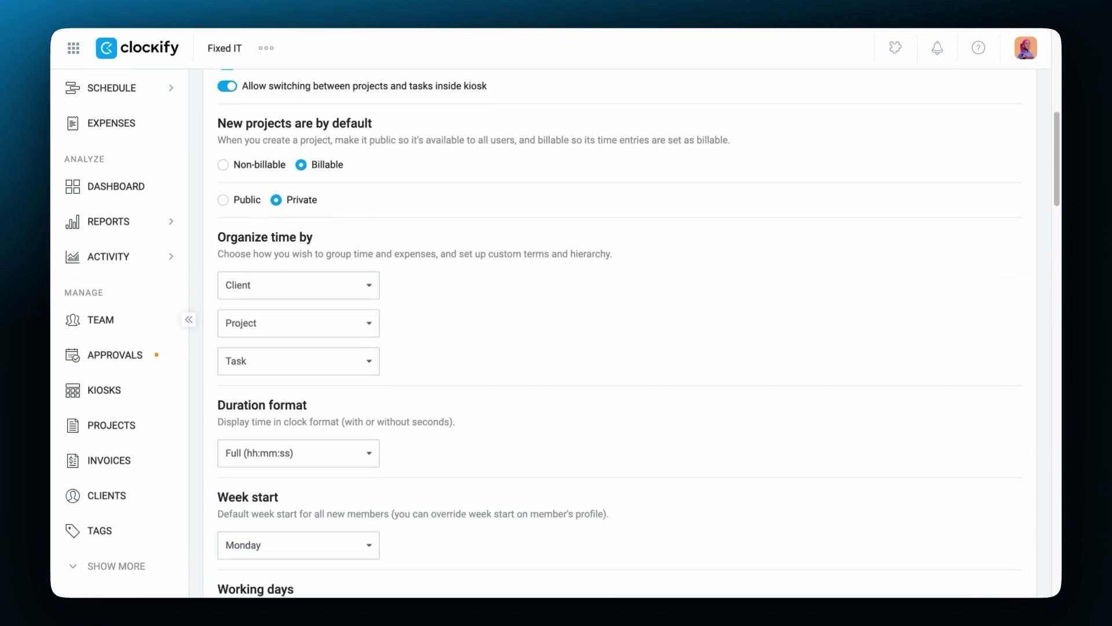
Switch workspace 'Organize time by' from Client to Department, and group the report by Department.
{"action": "left_click", "coordinate": [369, 280]}
{"action": "left_click", "coordinate": [295, 338]}
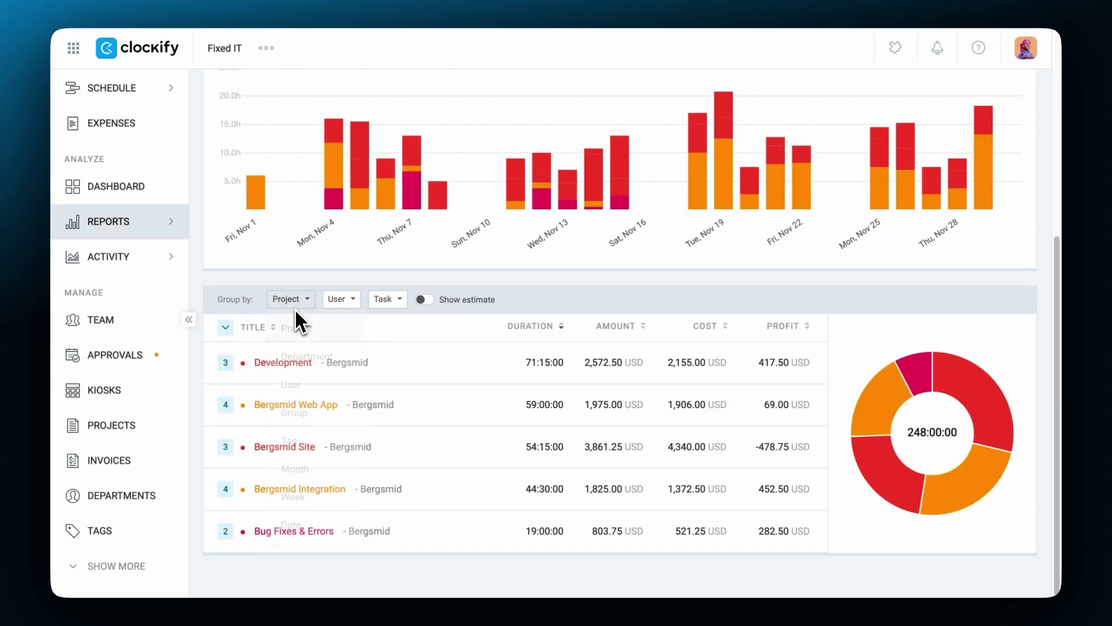
{"action": "left_click", "coordinate": [295, 304]}
{"action": "left_click", "coordinate": [309, 356]}
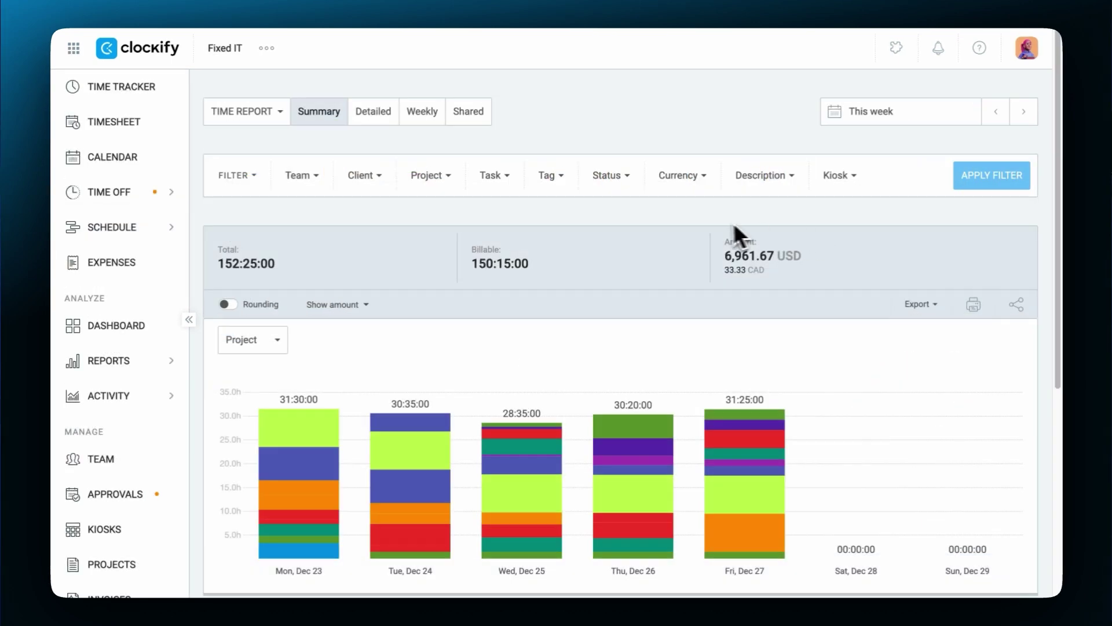
{"action": "left_click", "coordinate": [508, 178]}
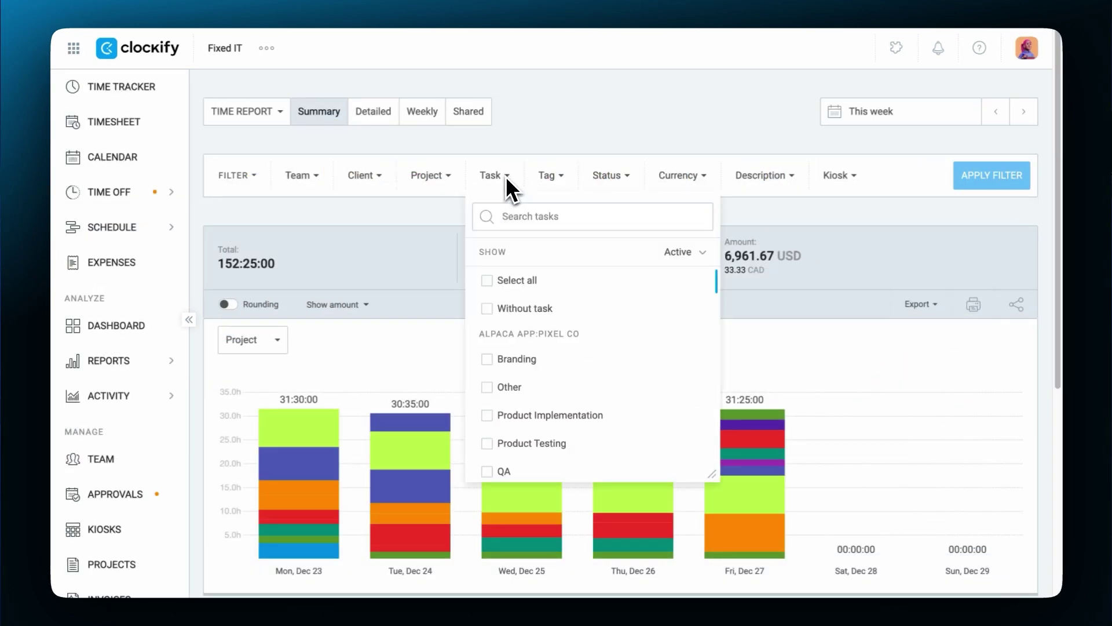
{"action": "scroll", "coordinate": [578, 312], "scroll_direction": "down", "scroll_amount": 5}
{"action": "scroll", "coordinate": [578, 312], "scroll_direction": "down", "scroll_amount": 5}
{"action": "scroll", "coordinate": [578, 313], "scroll_direction": "down", "scroll_amount": 3}
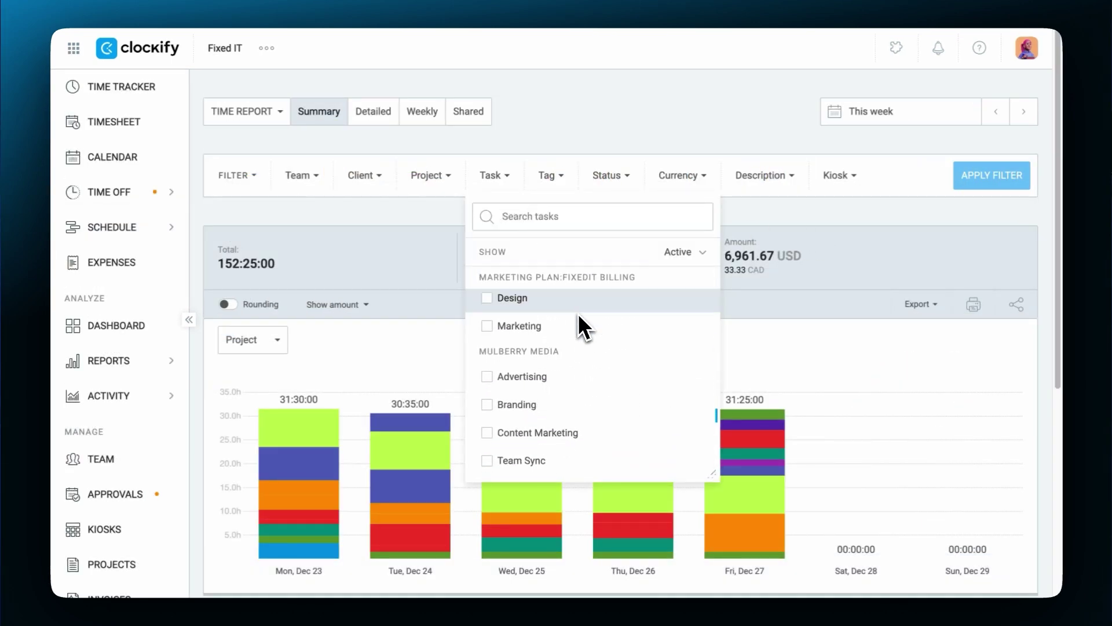
{"action": "scroll", "coordinate": [589, 322], "scroll_direction": "down", "scroll_amount": 3}
{"action": "left_click", "coordinate": [551, 430]}
{"action": "scroll", "coordinate": [565, 409], "scroll_direction": "up", "scroll_amount": 2}
{"action": "scroll", "coordinate": [557, 373], "scroll_direction": "up", "scroll_amount": 2}
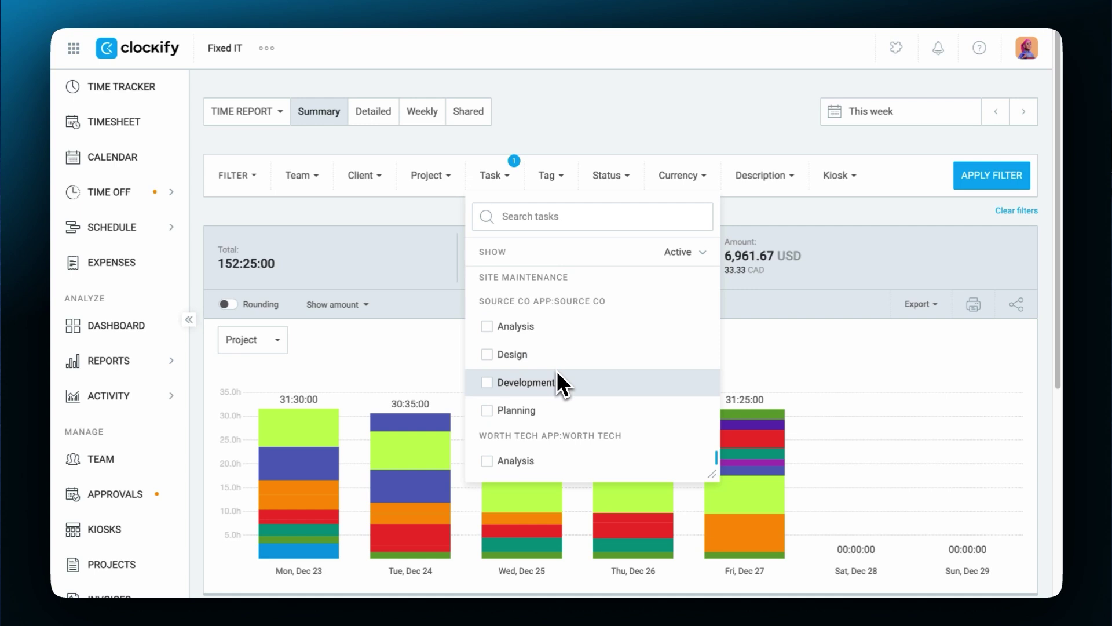
{"action": "left_click", "coordinate": [555, 378]}
{"action": "left_click", "coordinate": [978, 179]}
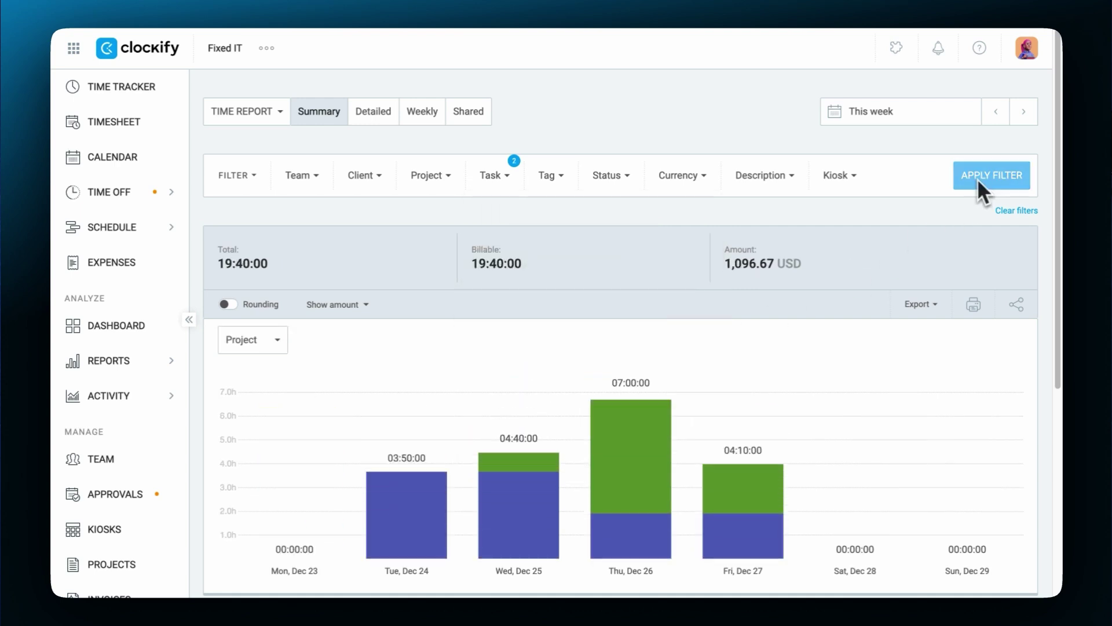
{"action": "scroll", "coordinate": [660, 322], "scroll_direction": "down", "scroll_amount": 3}
{"action": "left_click", "coordinate": [224, 362]}
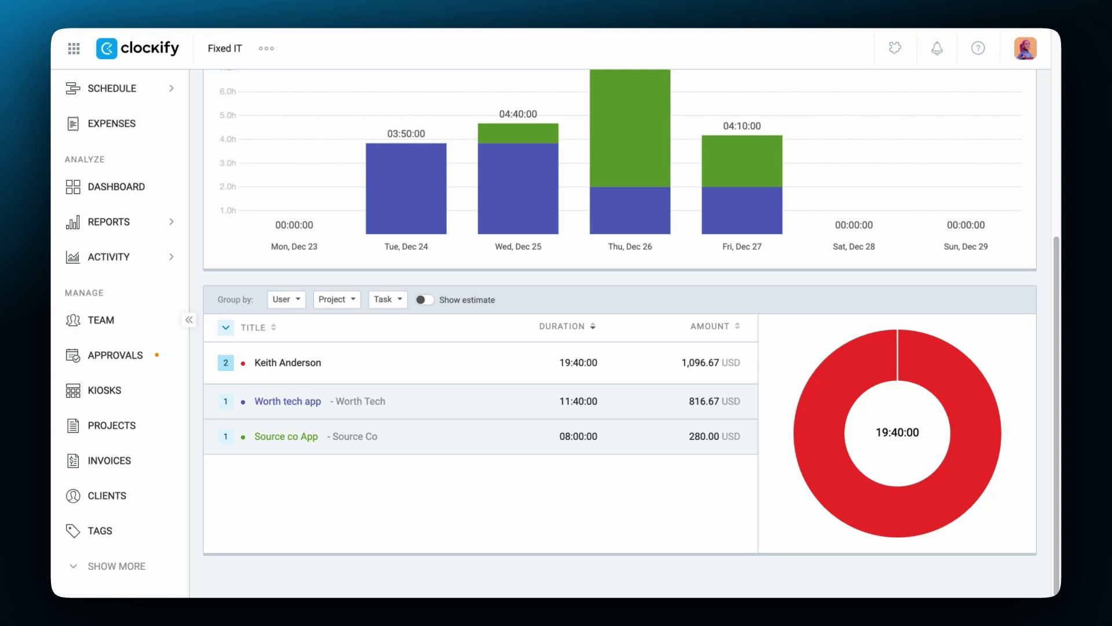
{"action": "scroll", "coordinate": [522, 482], "scroll_direction": "up", "scroll_amount": 5}
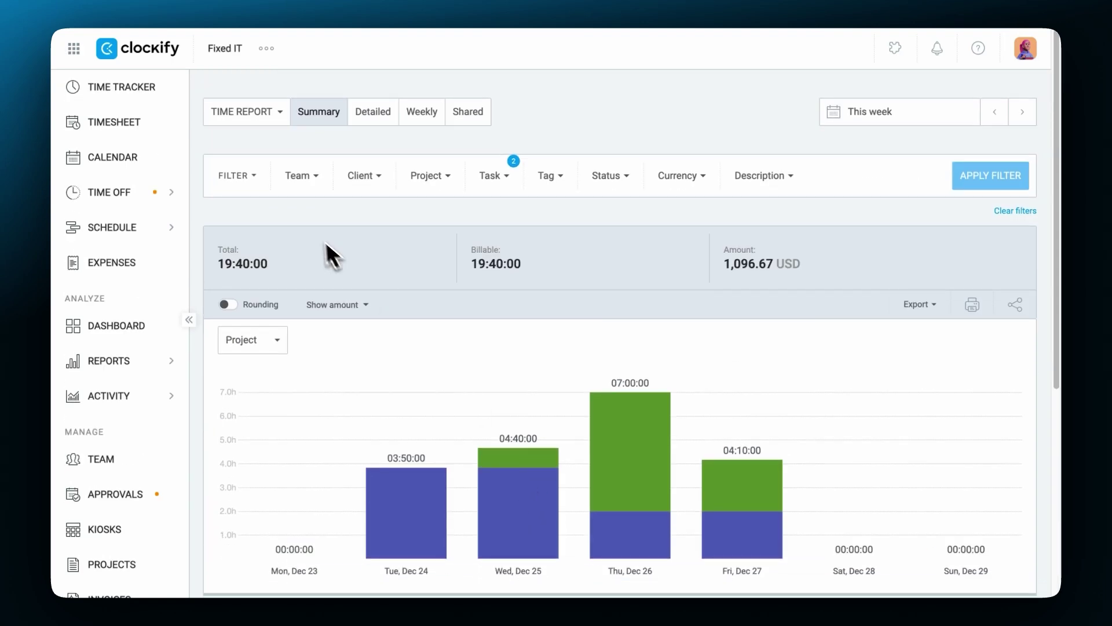
Hide and then re-show the Tag filter in the filter category list.
{"action": "left_click", "coordinate": [234, 175]}
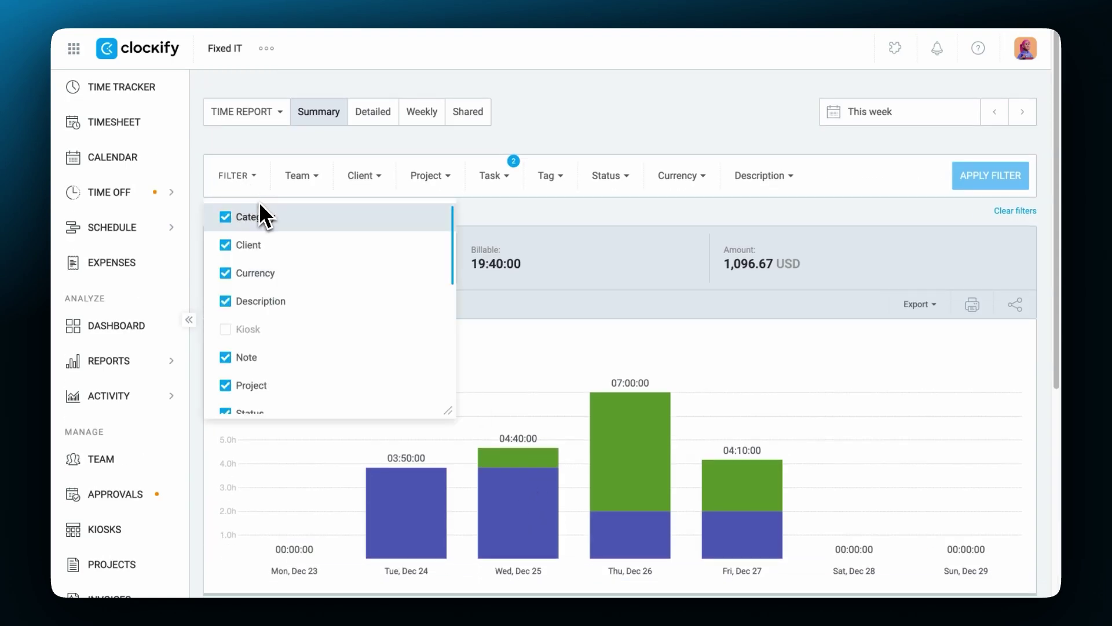
{"action": "scroll", "coordinate": [323, 291], "scroll_direction": "down", "scroll_amount": 2}
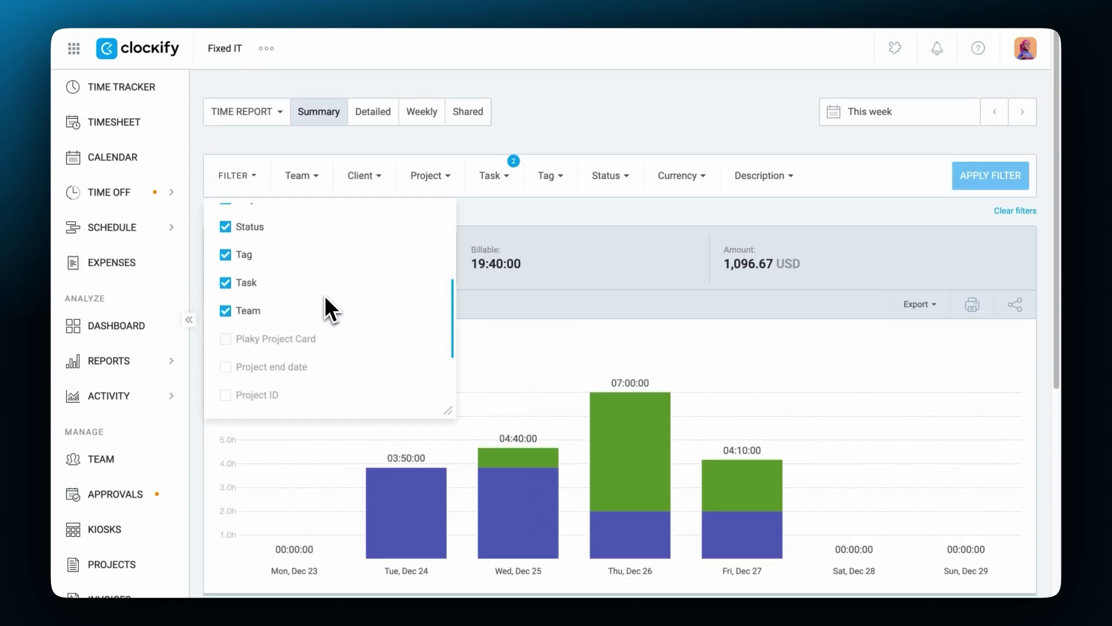
{"action": "left_click", "coordinate": [314, 264]}
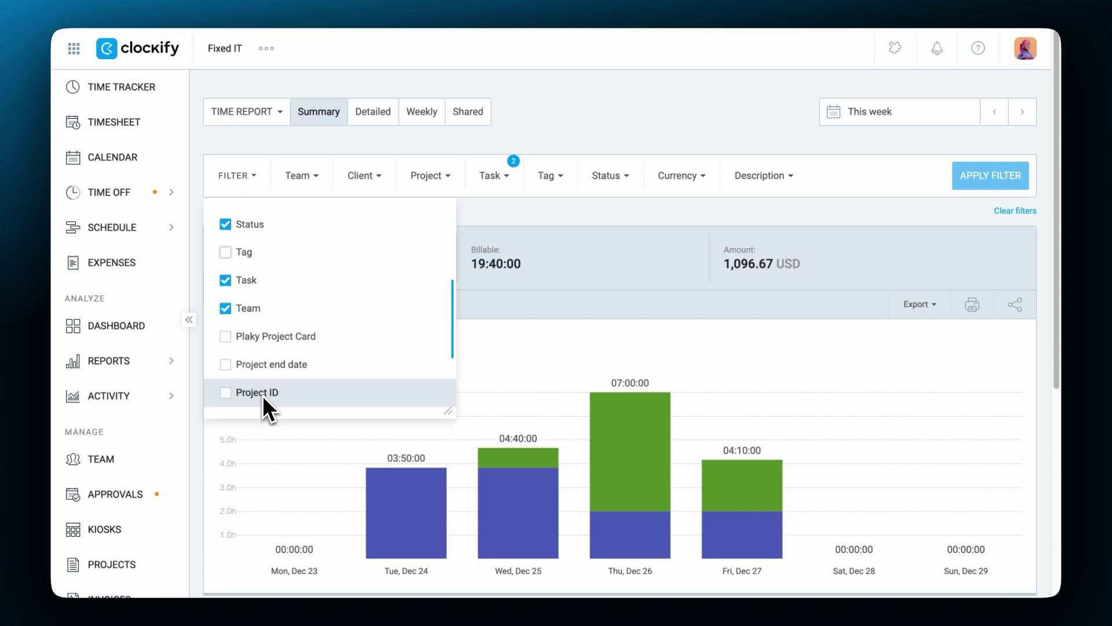
{"action": "scroll", "coordinate": [266, 387], "scroll_direction": "down", "scroll_amount": 2}
{"action": "scroll", "coordinate": [272, 363], "scroll_direction": "up", "scroll_amount": 3}
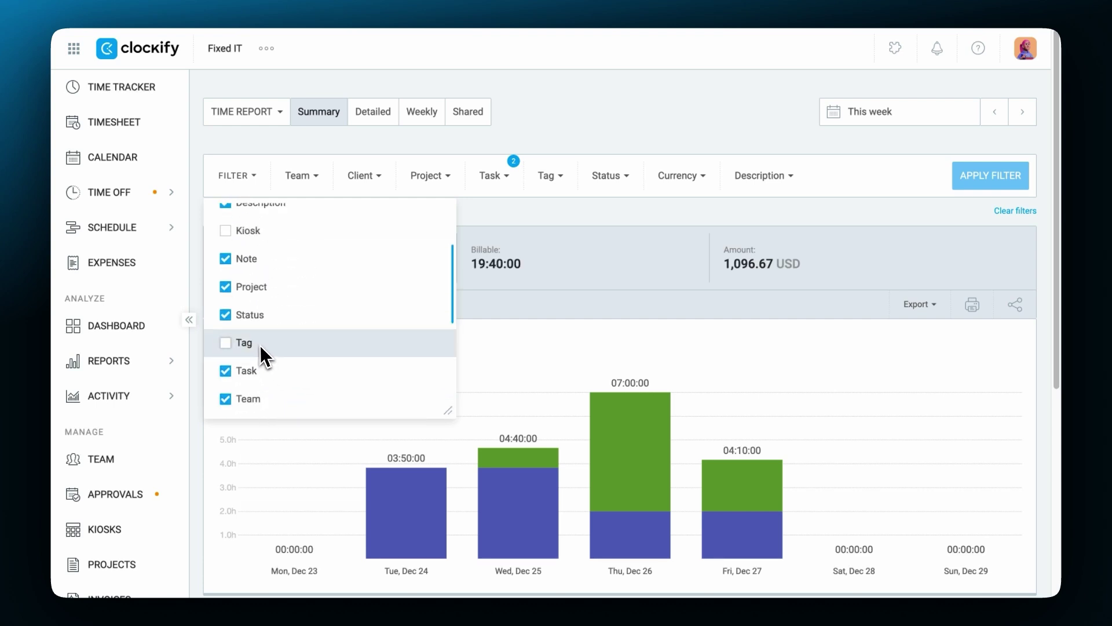
{"action": "left_click", "coordinate": [260, 346]}
{"action": "left_click", "coordinate": [251, 182]}
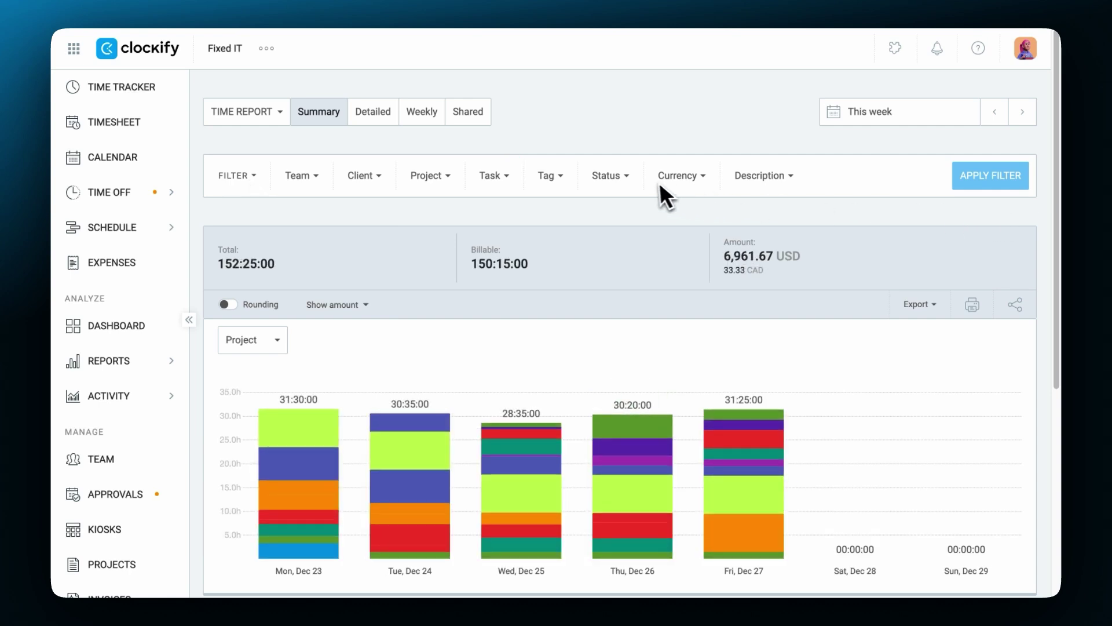
Filter the report to Billable entries, then clear all filters.
{"action": "left_click", "coordinate": [613, 178]}
{"action": "left_click", "coordinate": [599, 232]}
{"action": "left_click", "coordinate": [990, 177]}
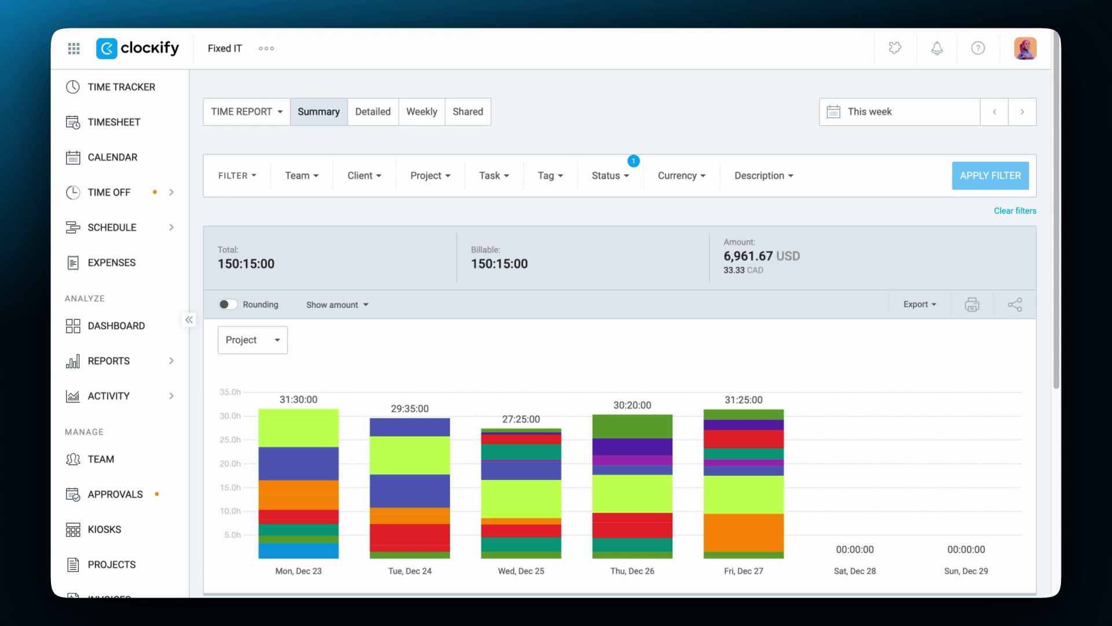
{"action": "left_click", "coordinate": [1011, 211]}
Apply a Description filter and view the project breakdown for Mon, Dec 23.
{"action": "left_click", "coordinate": [787, 177]}
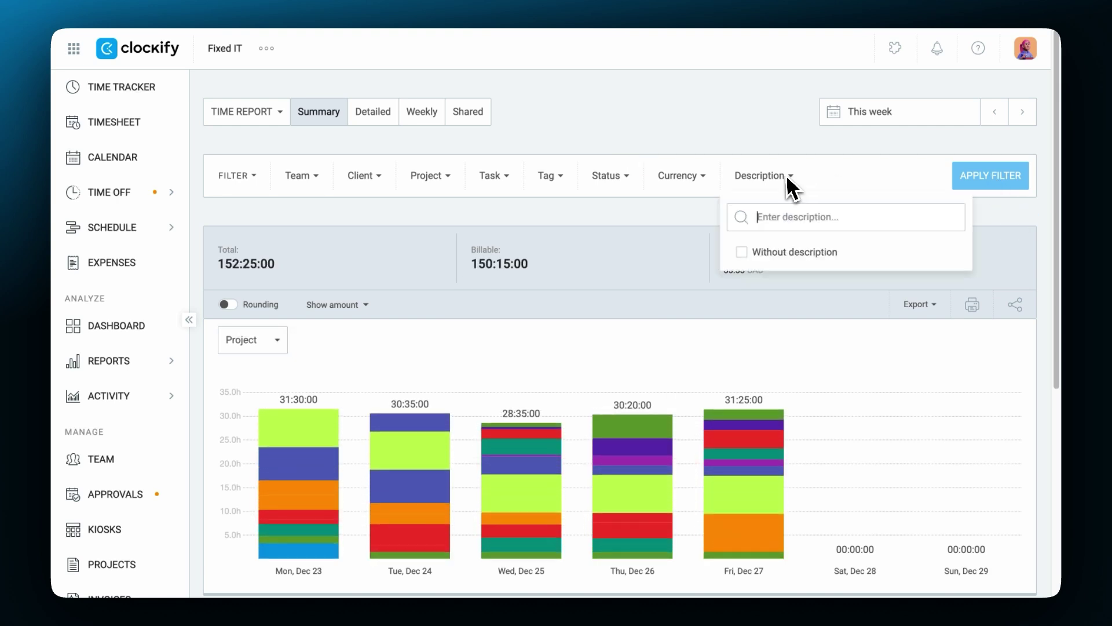
{"action": "type", "text": "Keith"}
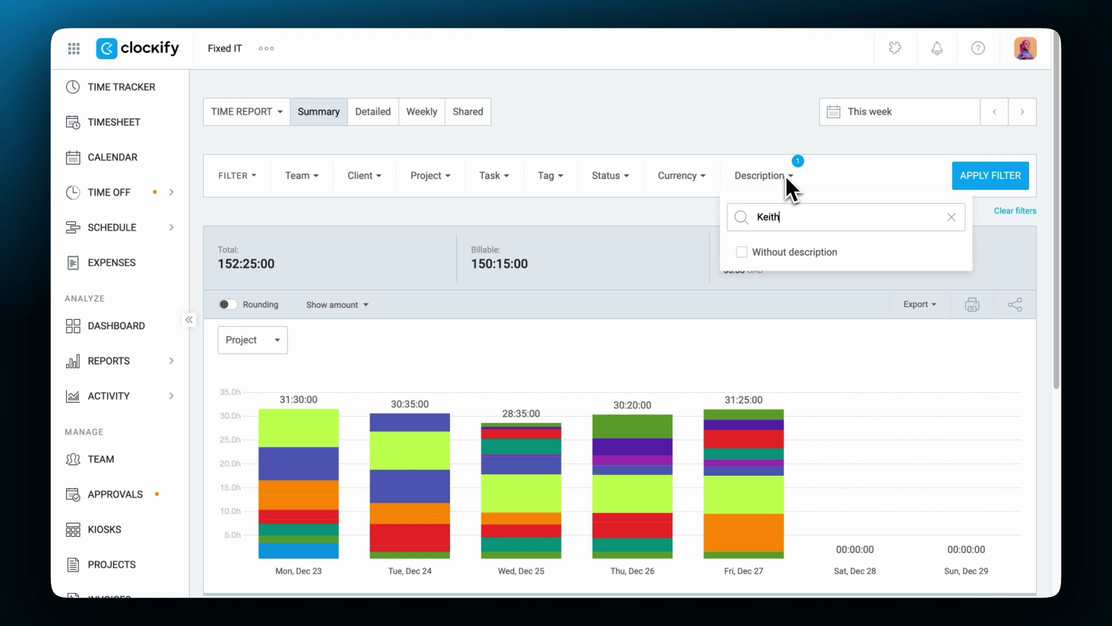
{"action": "left_click", "coordinate": [959, 177]}
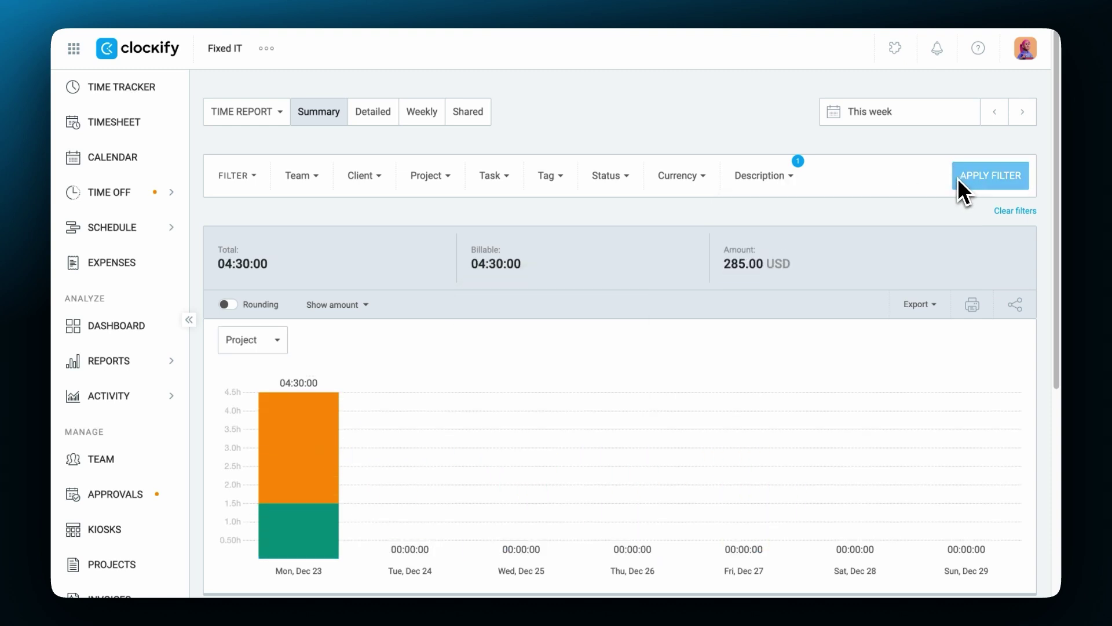
{"action": "left_click", "coordinate": [329, 444]}
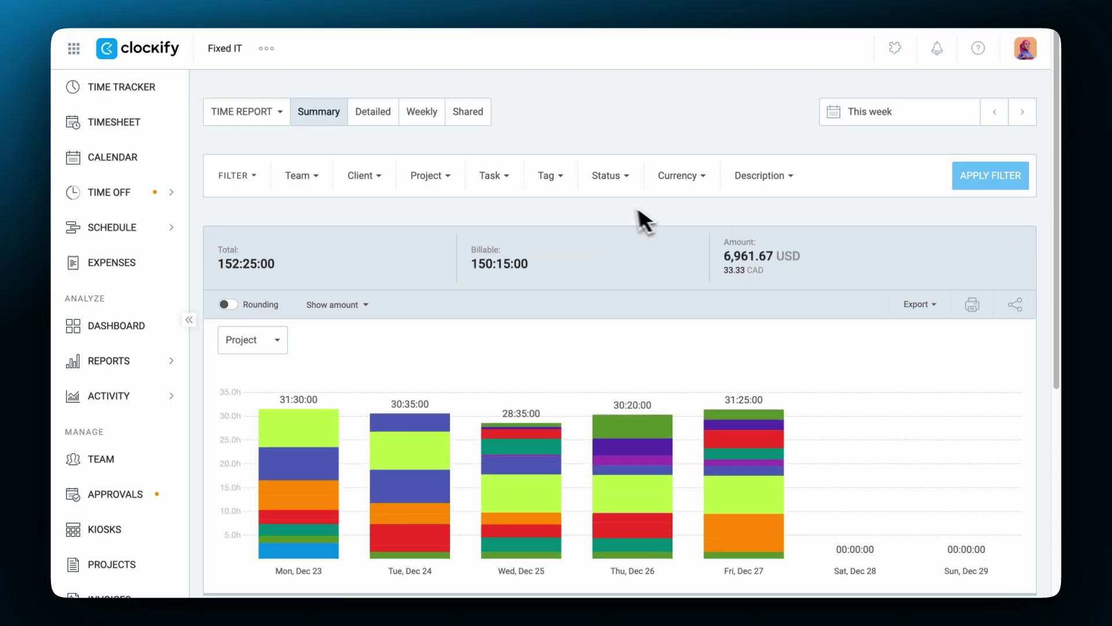
Filter the report to entries tagged billed and Overtime.
{"action": "left_click", "coordinate": [560, 178]}
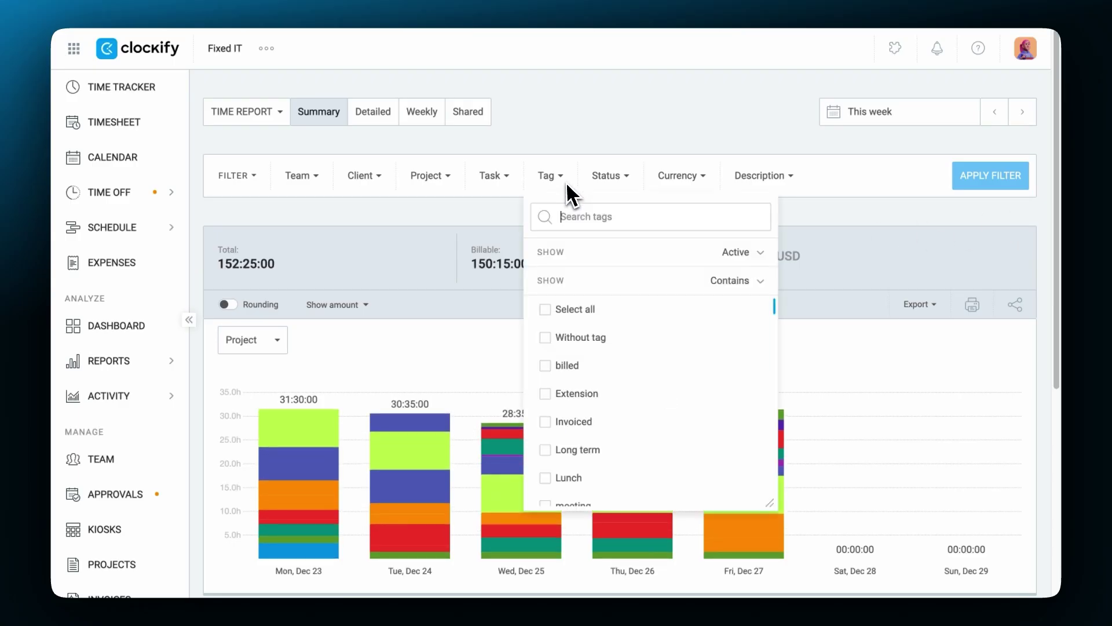
{"action": "left_click", "coordinate": [567, 368]}
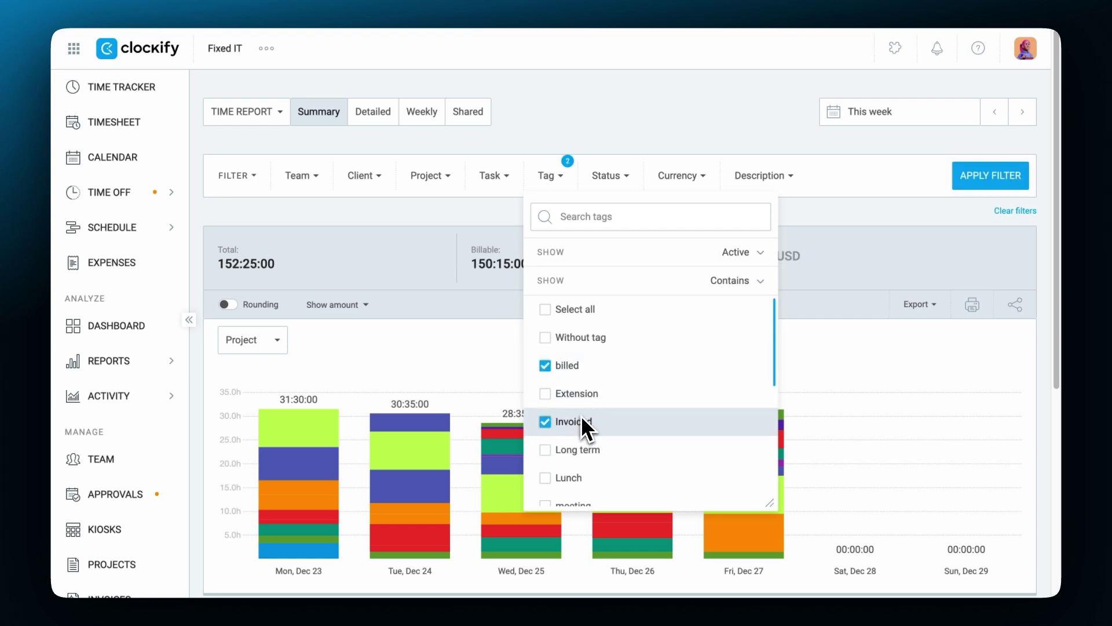
{"action": "scroll", "coordinate": [599, 461], "scroll_direction": "down", "scroll_amount": 1}
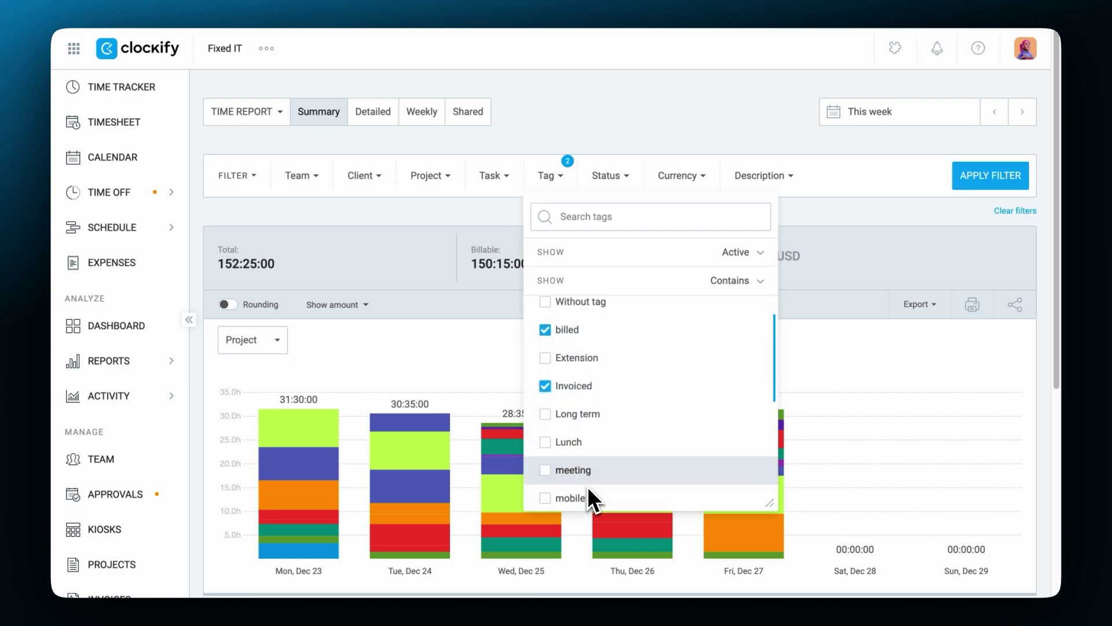
{"action": "scroll", "coordinate": [589, 486], "scroll_direction": "down", "scroll_amount": 3}
{"action": "left_click", "coordinate": [591, 461]}
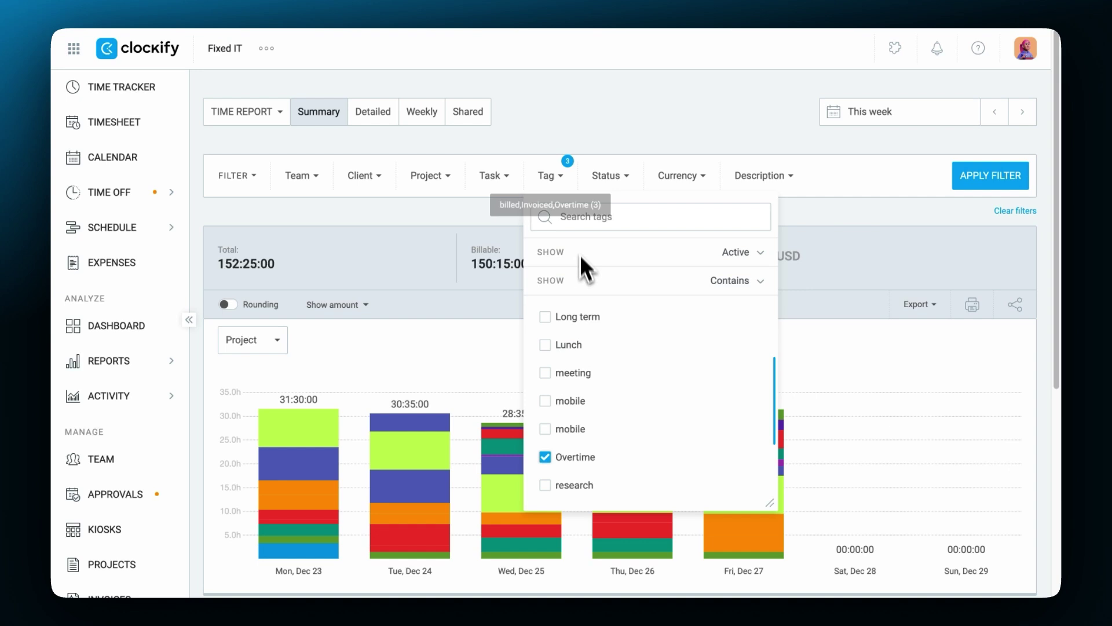
{"action": "left_click", "coordinate": [566, 178]}
{"action": "left_click", "coordinate": [967, 176]}
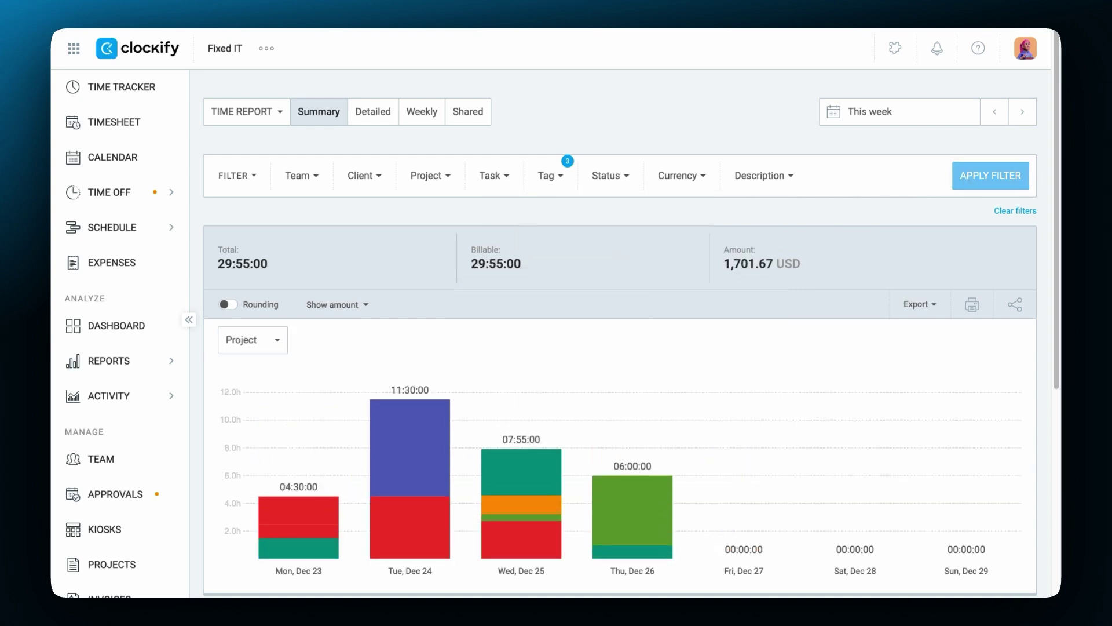
{"action": "scroll", "coordinate": [762, 299], "scroll_direction": "down", "scroll_amount": 1}
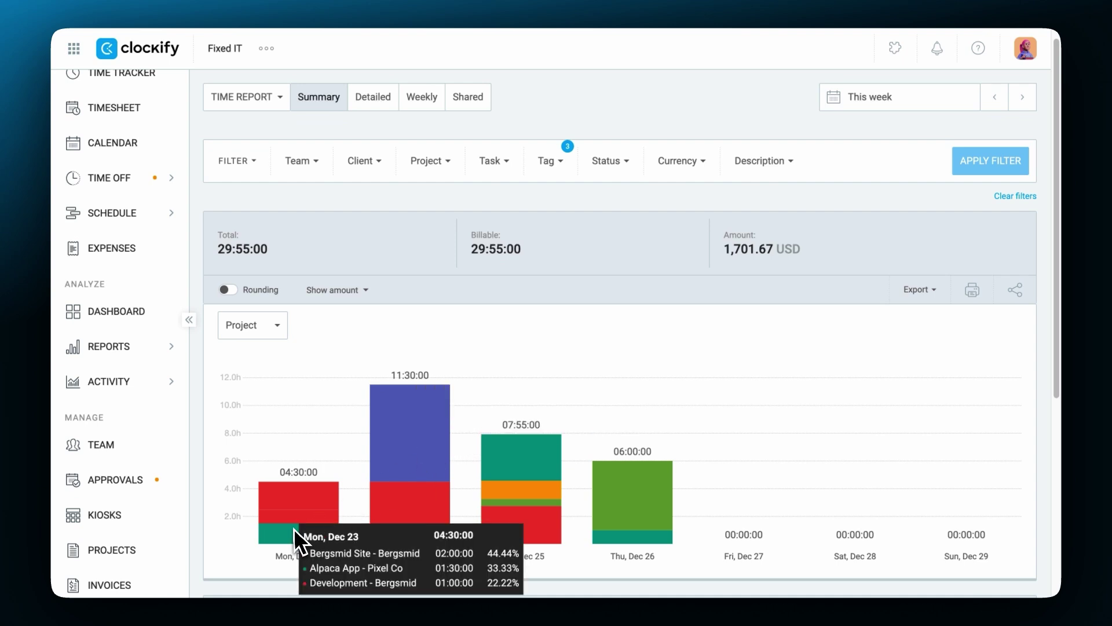
{"action": "mouse_move", "coordinate": [299, 543]}
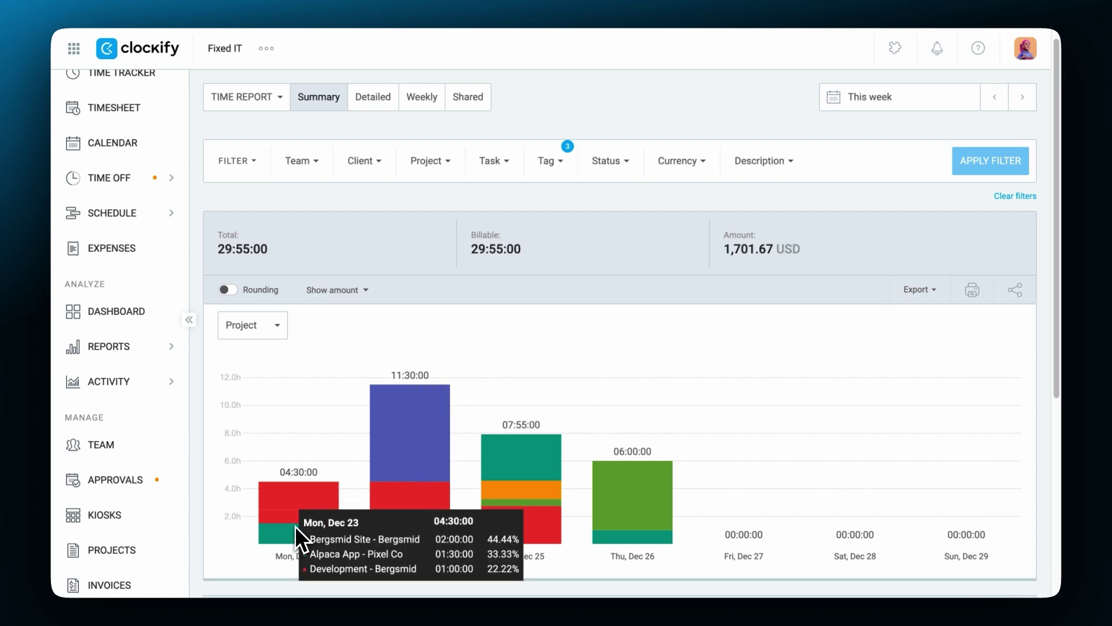
Change the tag filter to 'Does not contain' and remove Overtime, totalling 131:55:00.
{"action": "left_click", "coordinate": [550, 164]}
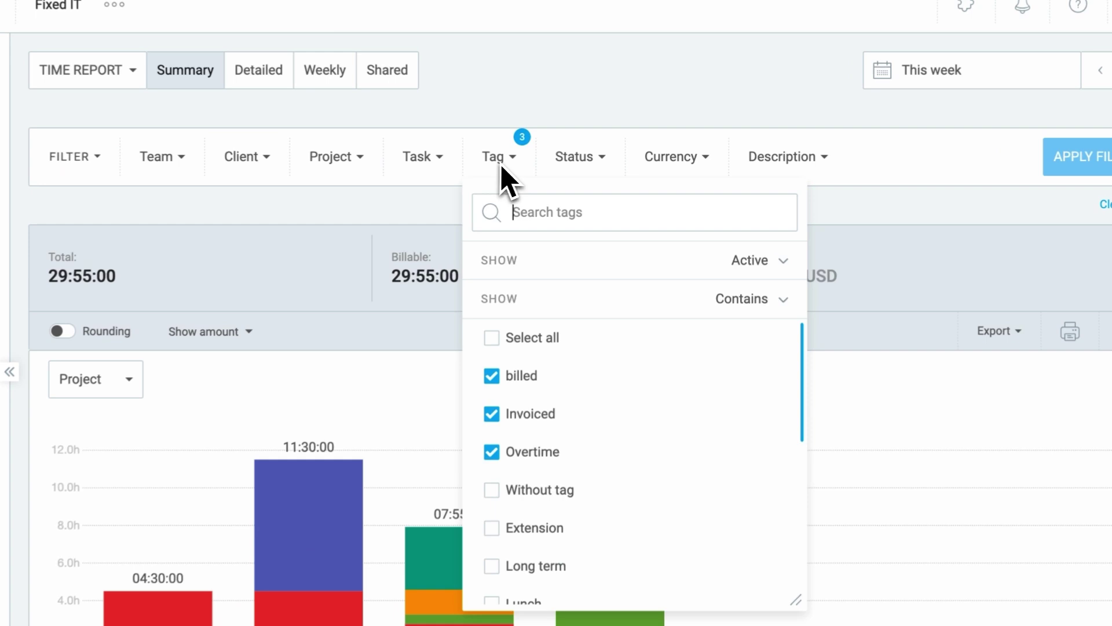
{"action": "left_click", "coordinate": [730, 311]}
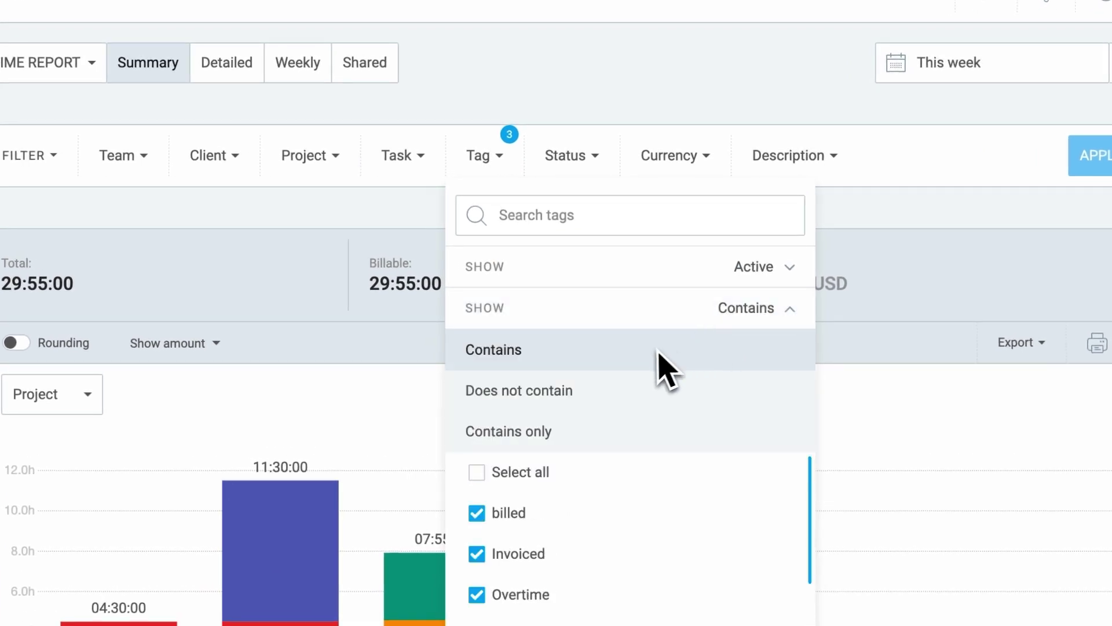
{"action": "left_click", "coordinate": [611, 392]}
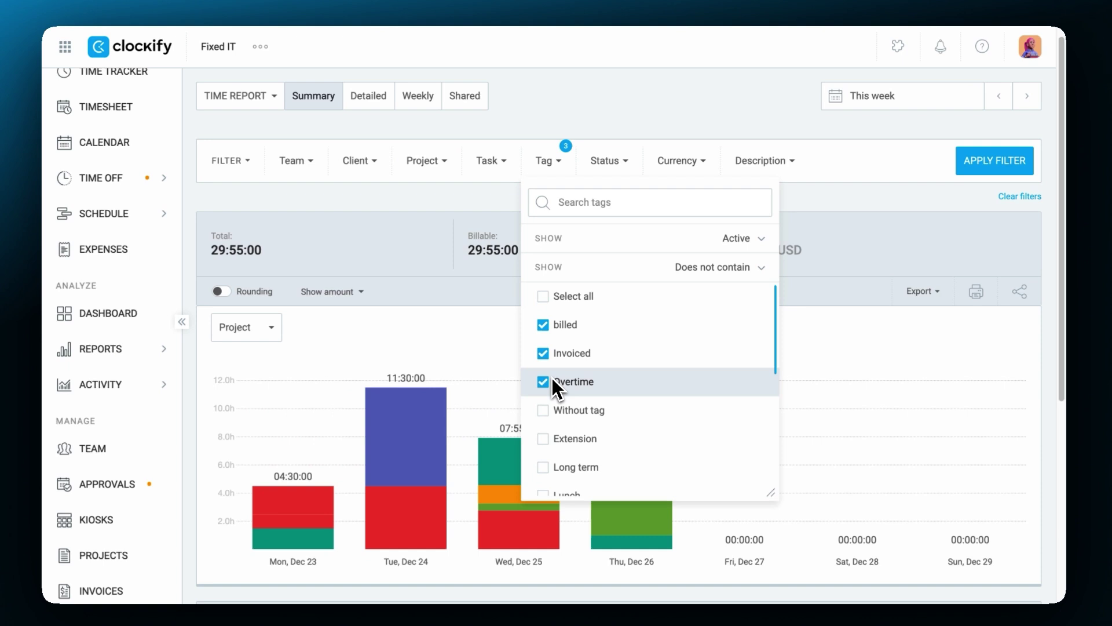
{"action": "left_click", "coordinate": [551, 382]}
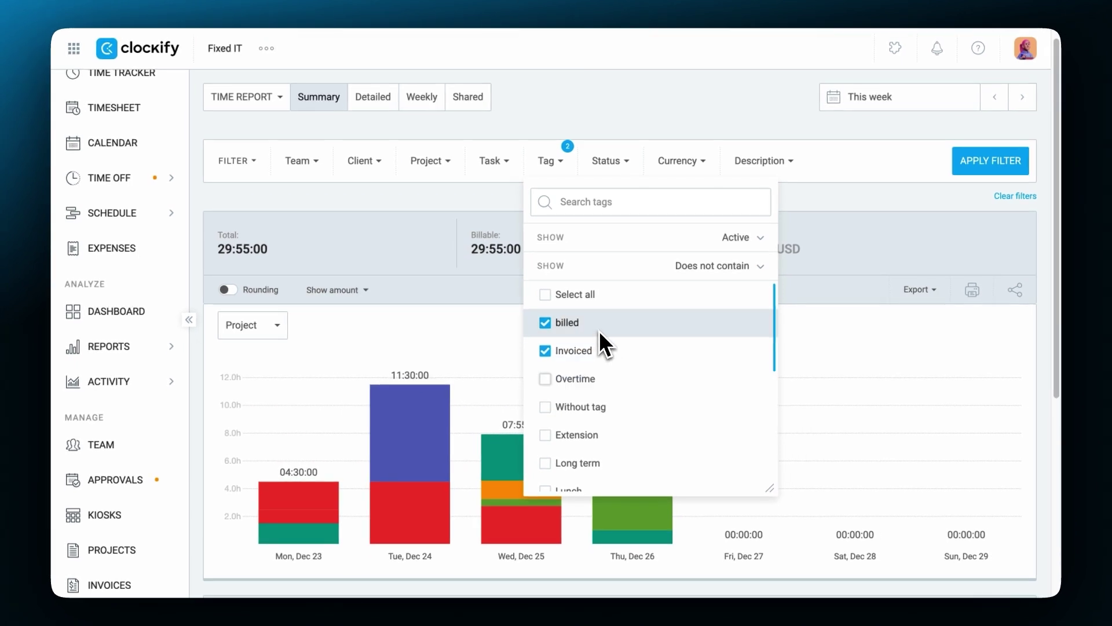
{"action": "left_click", "coordinate": [991, 167]}
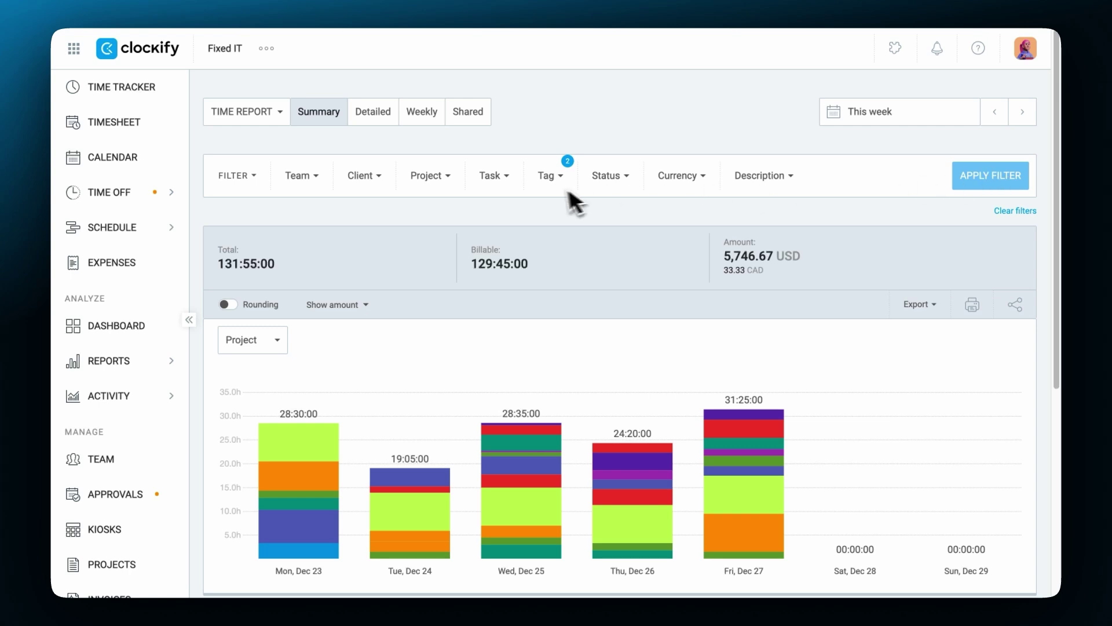
{"action": "left_click", "coordinate": [449, 181]}
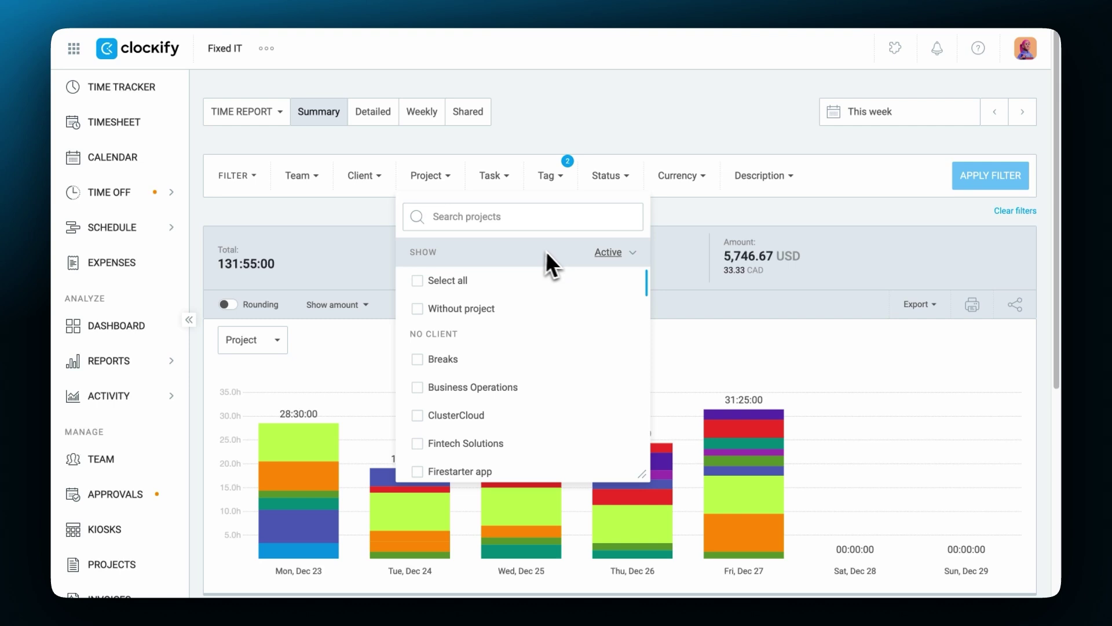
{"action": "left_click", "coordinate": [631, 254]}
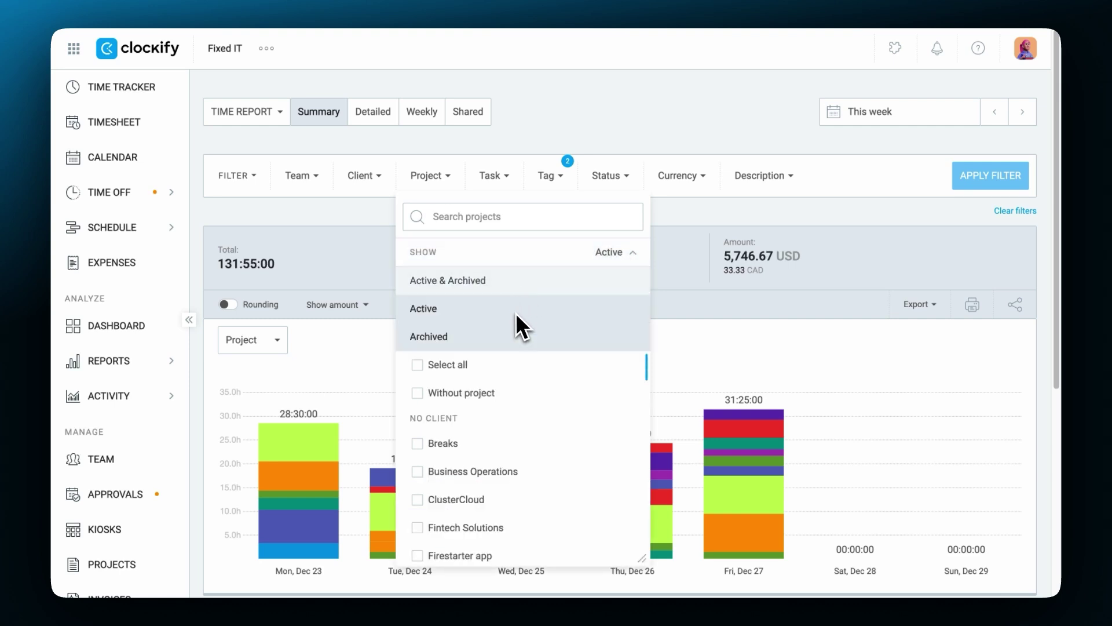
{"action": "left_click", "coordinate": [517, 337]}
{"action": "scroll", "coordinate": [557, 325], "scroll_direction": "down", "scroll_amount": 2}
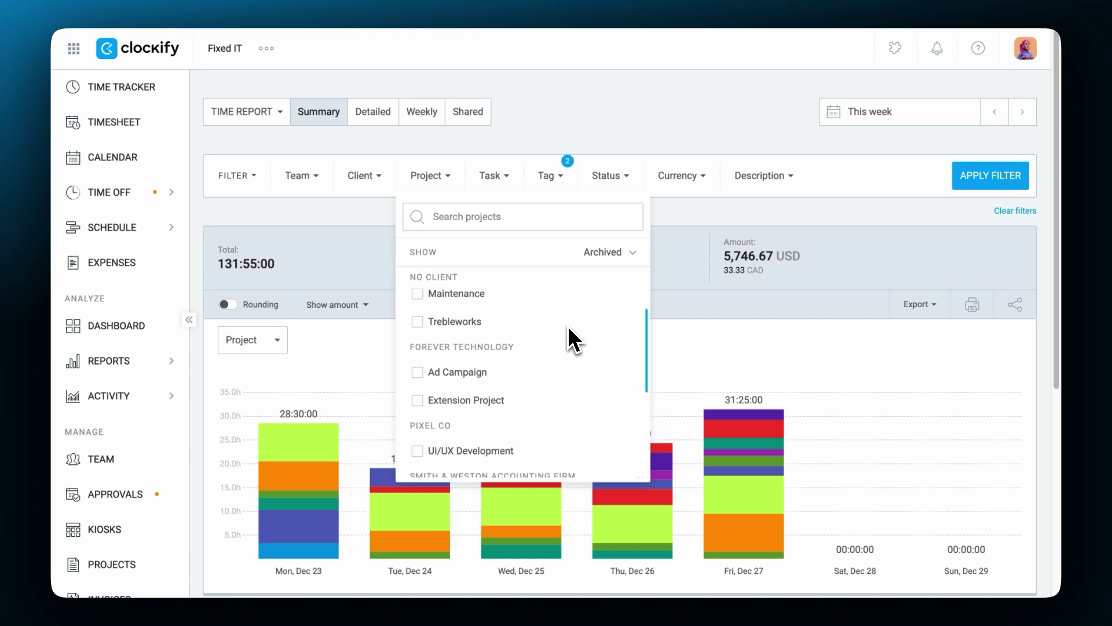
{"action": "scroll", "coordinate": [568, 330], "scroll_direction": "down", "scroll_amount": 3}
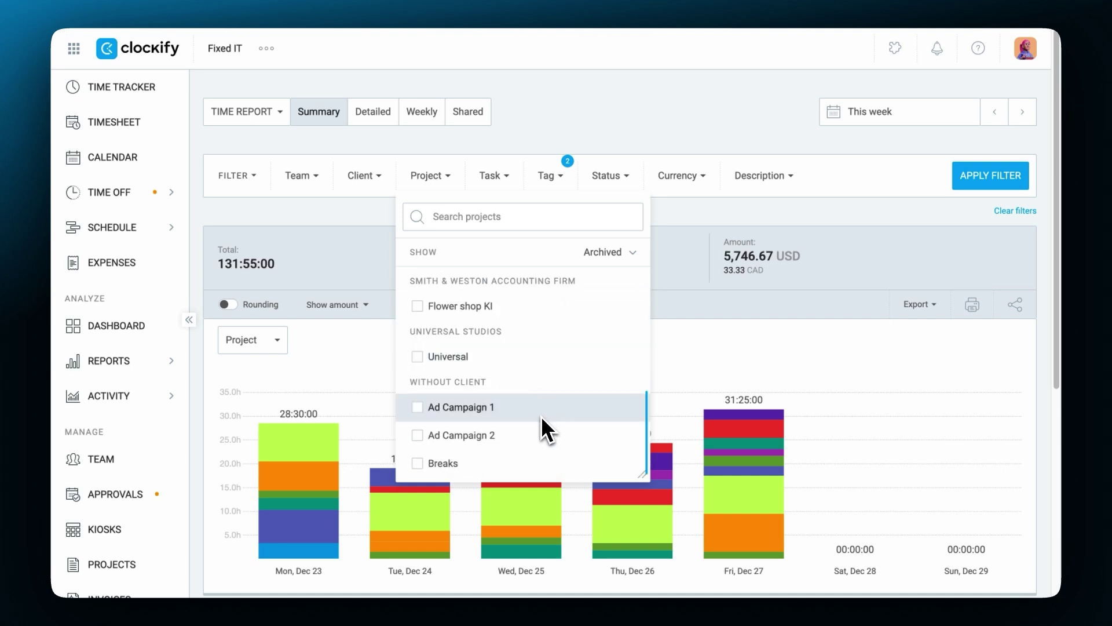
{"action": "scroll", "coordinate": [541, 422], "scroll_direction": "up", "scroll_amount": 5}
{"action": "left_click", "coordinate": [711, 217]}
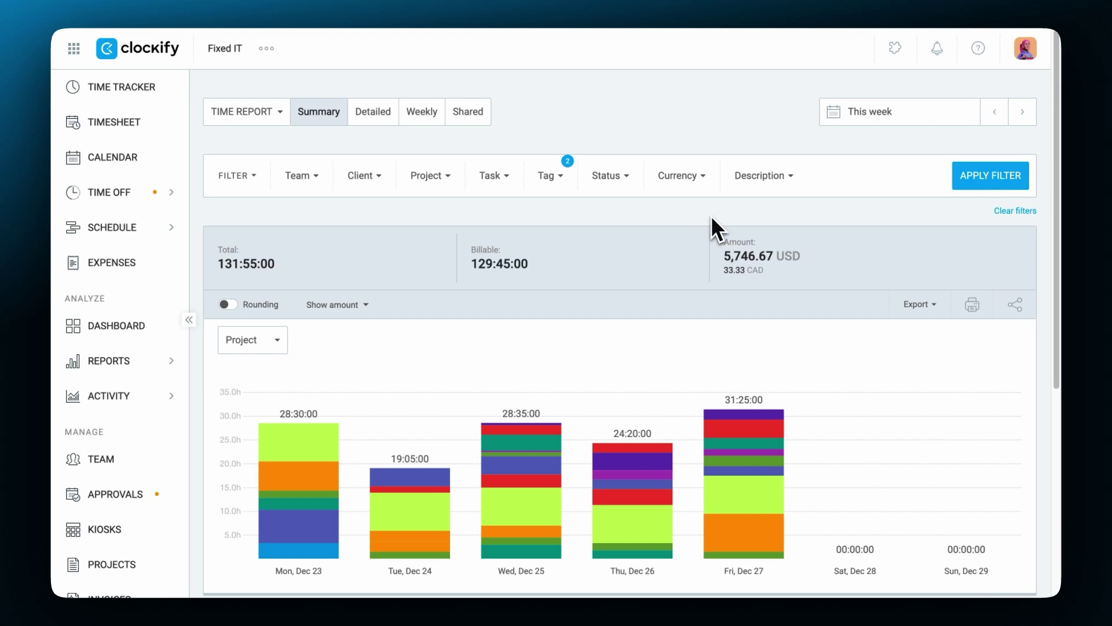
{"action": "scroll", "coordinate": [552, 306], "scroll_direction": "down", "scroll_amount": 4}
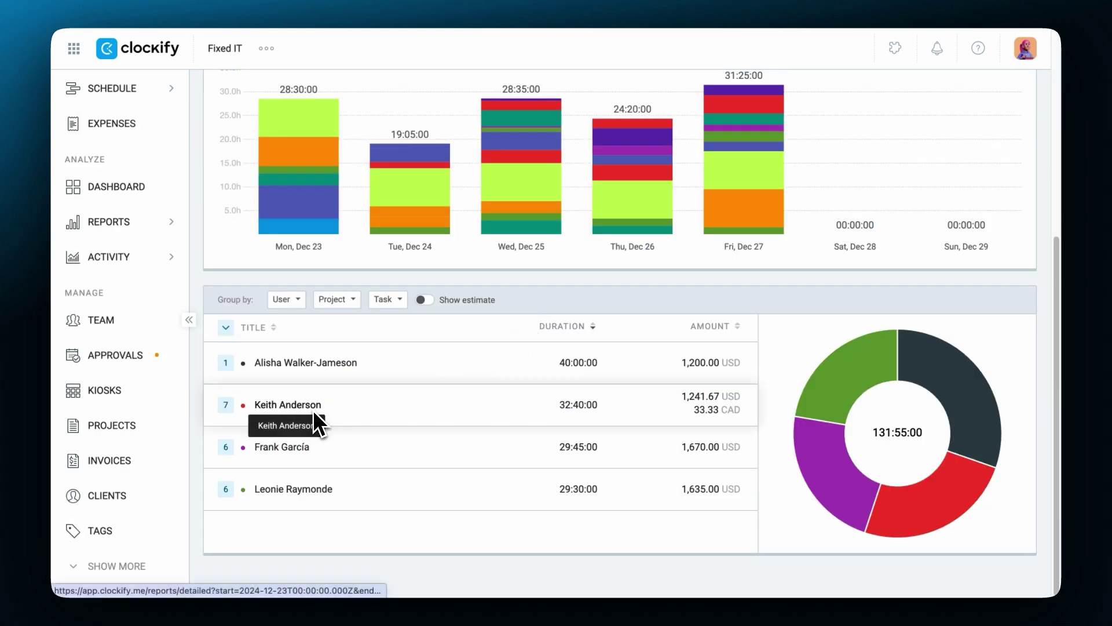
{"action": "left_click", "coordinate": [315, 489]}
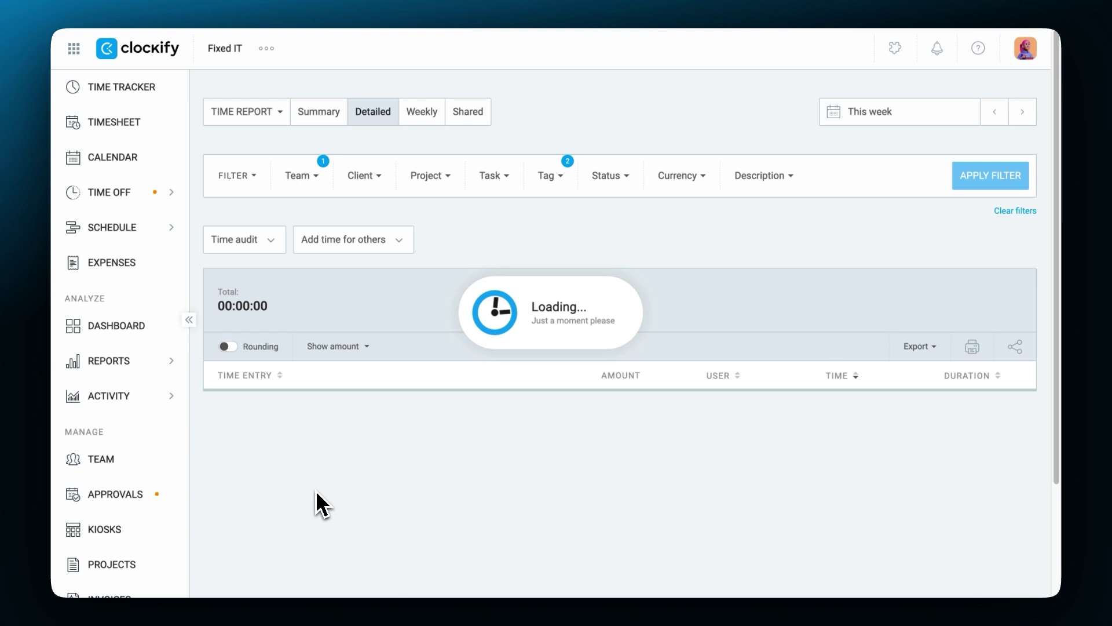
{"action": "scroll", "coordinate": [319, 484], "scroll_direction": "down", "scroll_amount": 1}
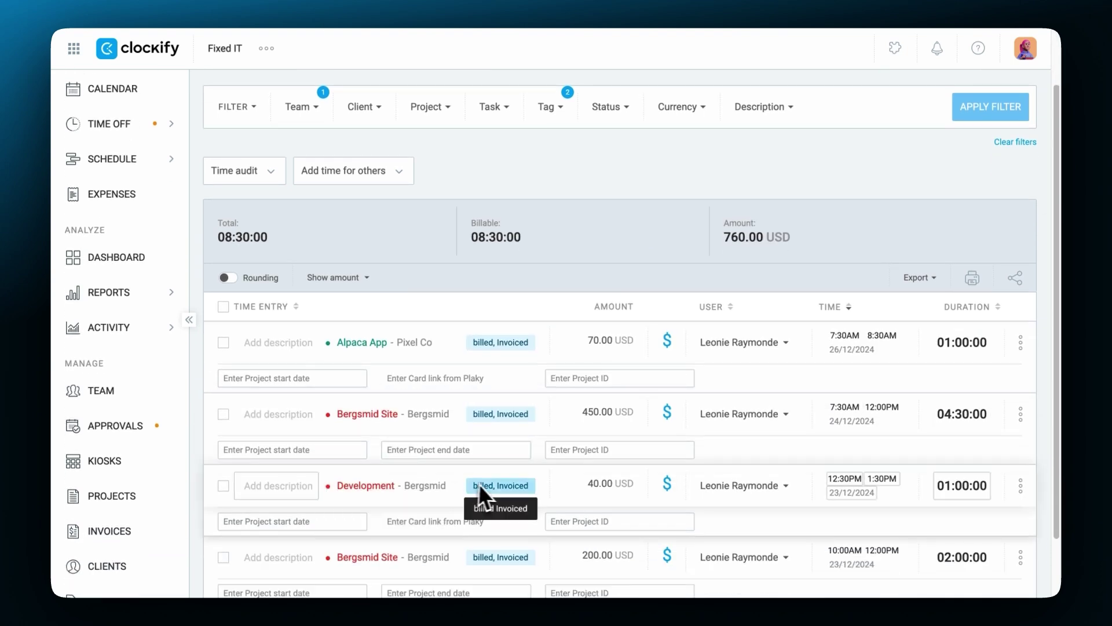
{"action": "scroll", "coordinate": [479, 484], "scroll_direction": "down", "scroll_amount": 1}
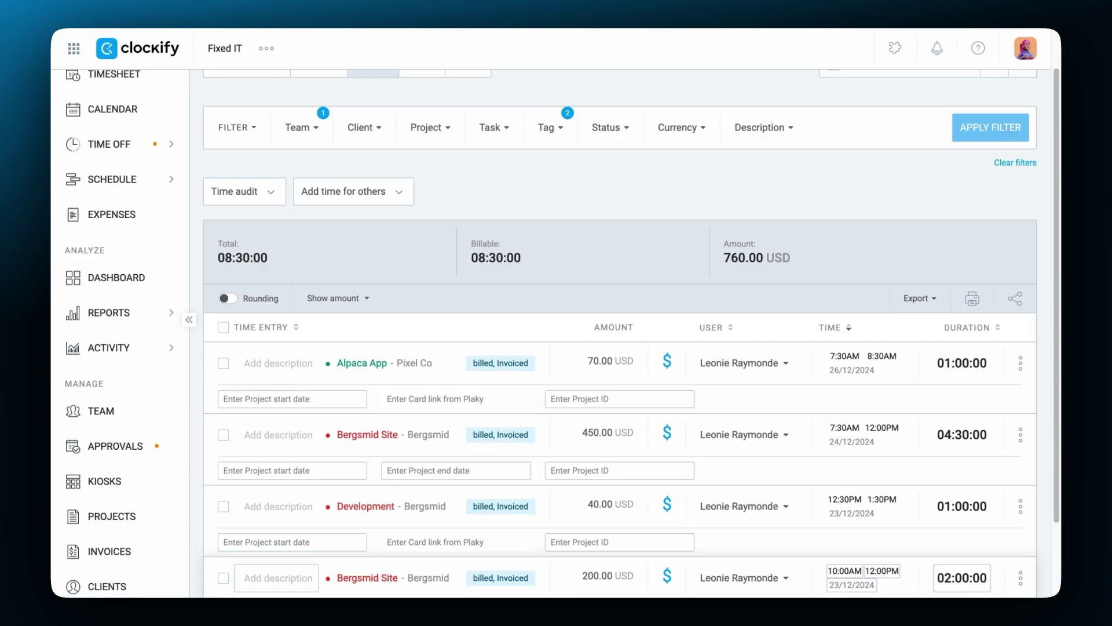
{"action": "scroll", "coordinate": [542, 420], "scroll_direction": "up", "scroll_amount": 1}
{"action": "left_click", "coordinate": [419, 115]}
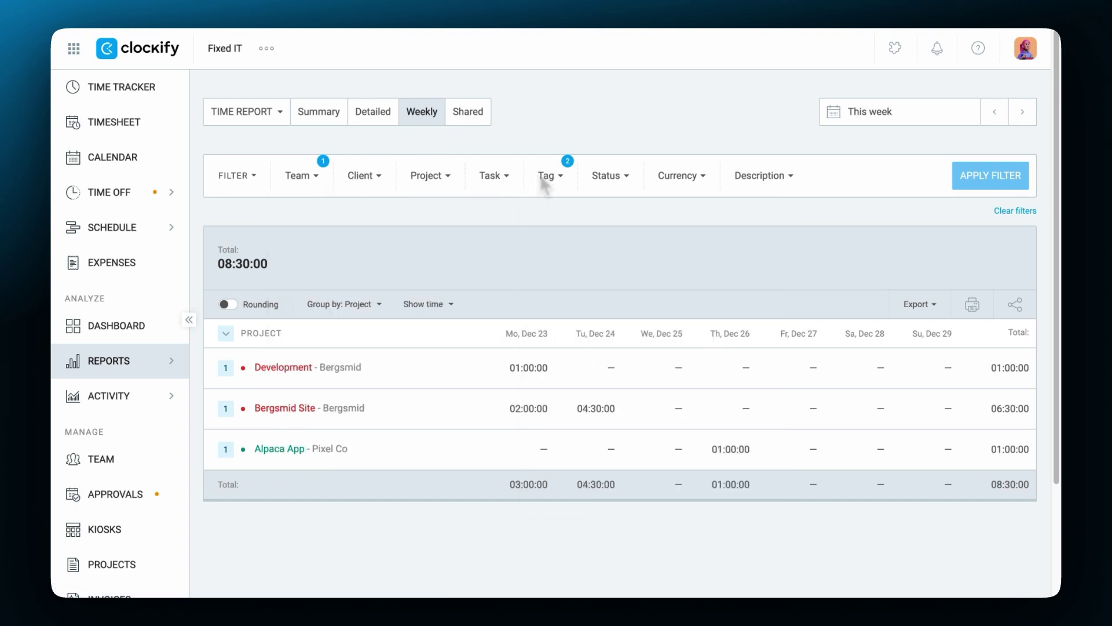
{"action": "left_click", "coordinate": [375, 119]}
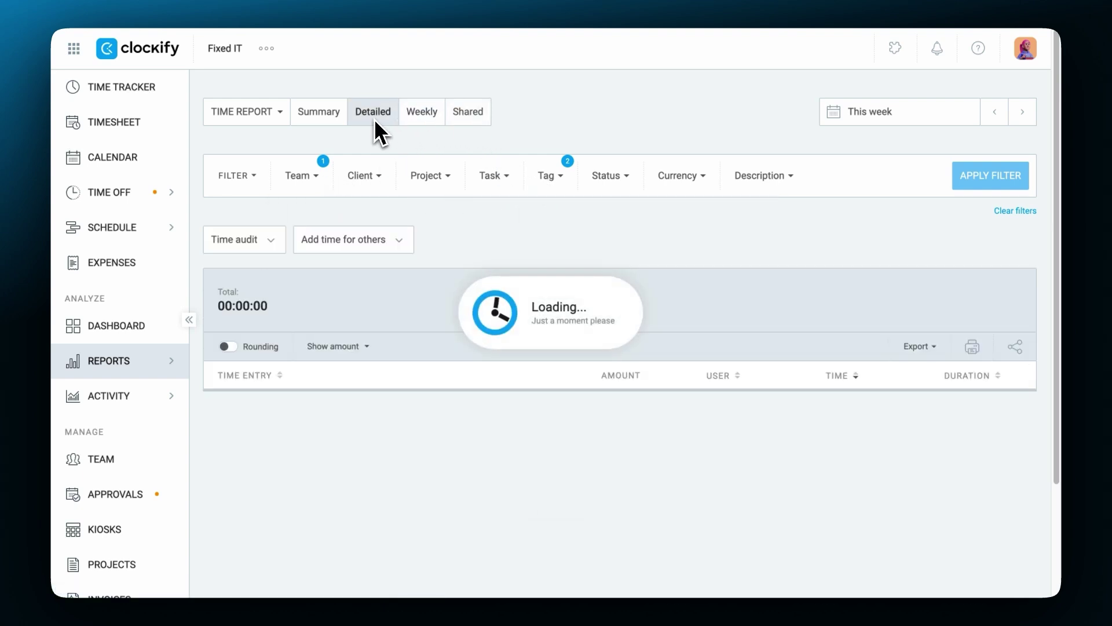
{"action": "left_click", "coordinate": [335, 118]}
{"action": "mouse_move", "coordinate": [302, 176]}
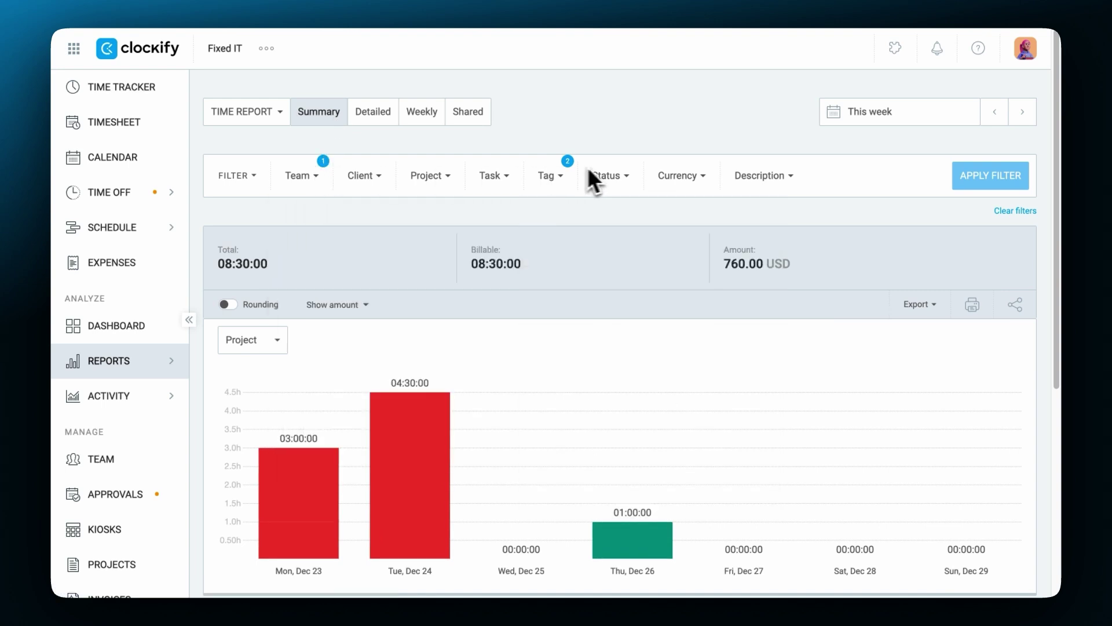
{"action": "left_click", "coordinate": [1000, 211]}
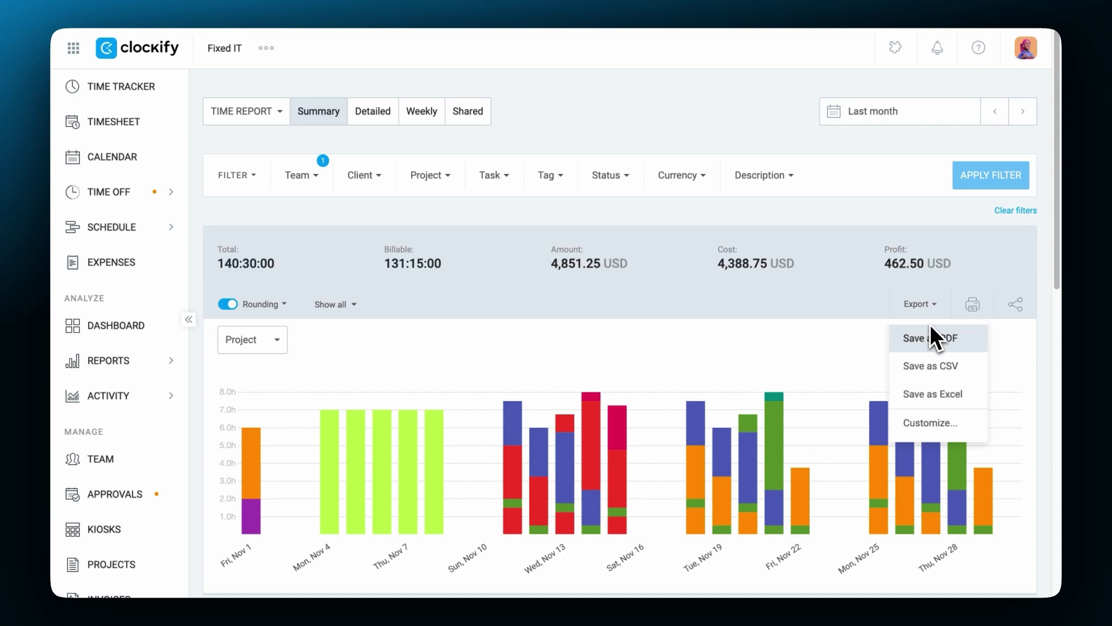
Save the report as a PDF and send the Gmail draft with the pasted share link.
{"action": "left_click", "coordinate": [956, 339]}
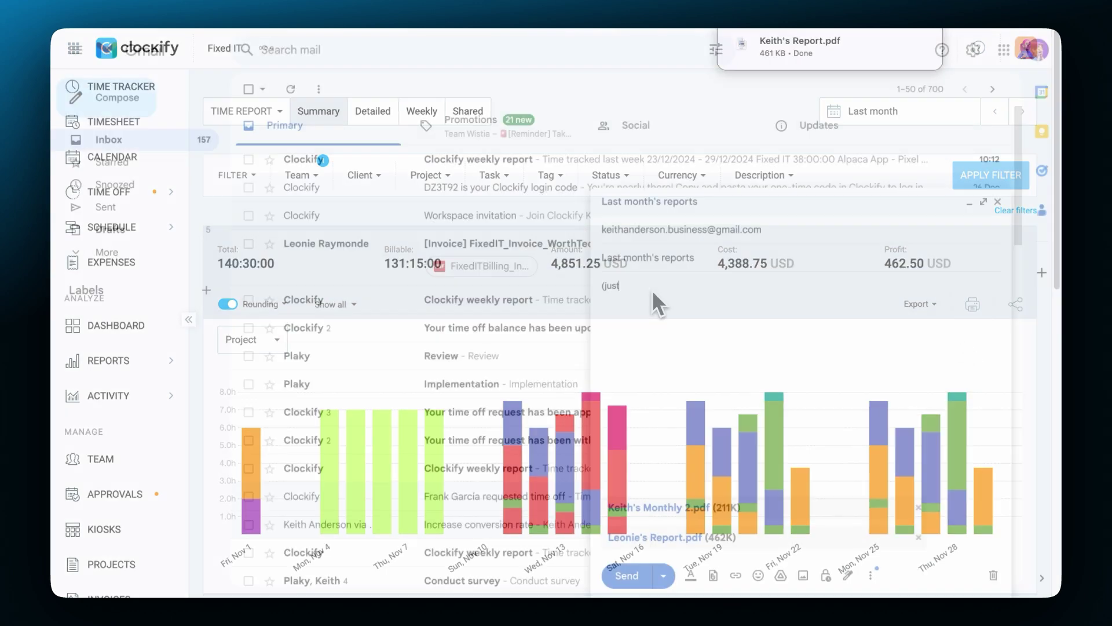
{"action": "type", "text": "in ca"}
{"action": "type", "text": "se)"}
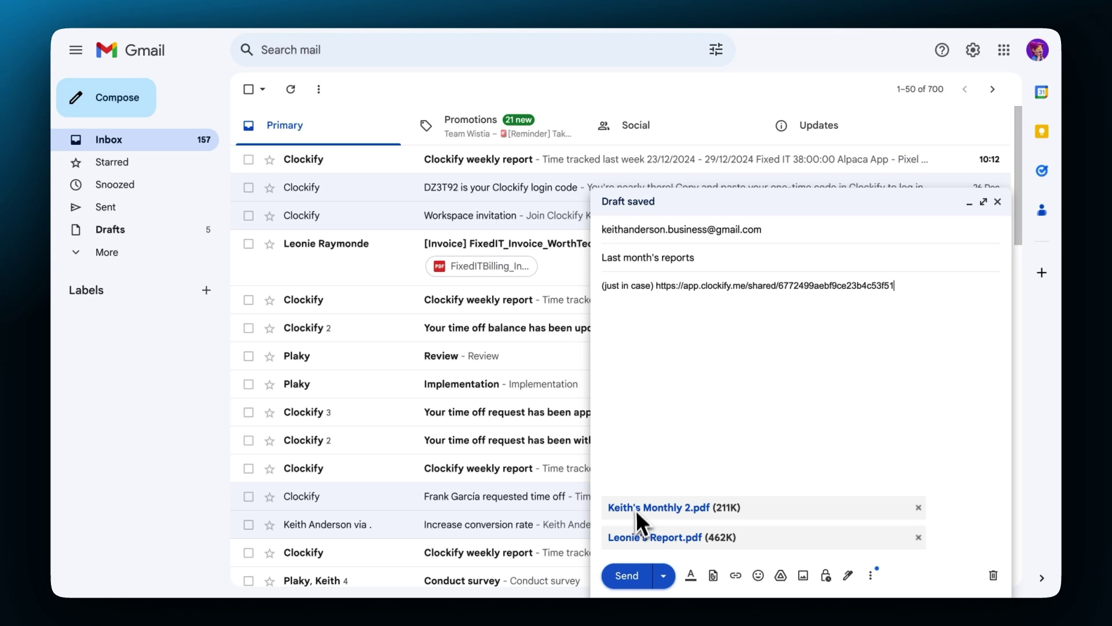
{"action": "left_click", "coordinate": [627, 575]}
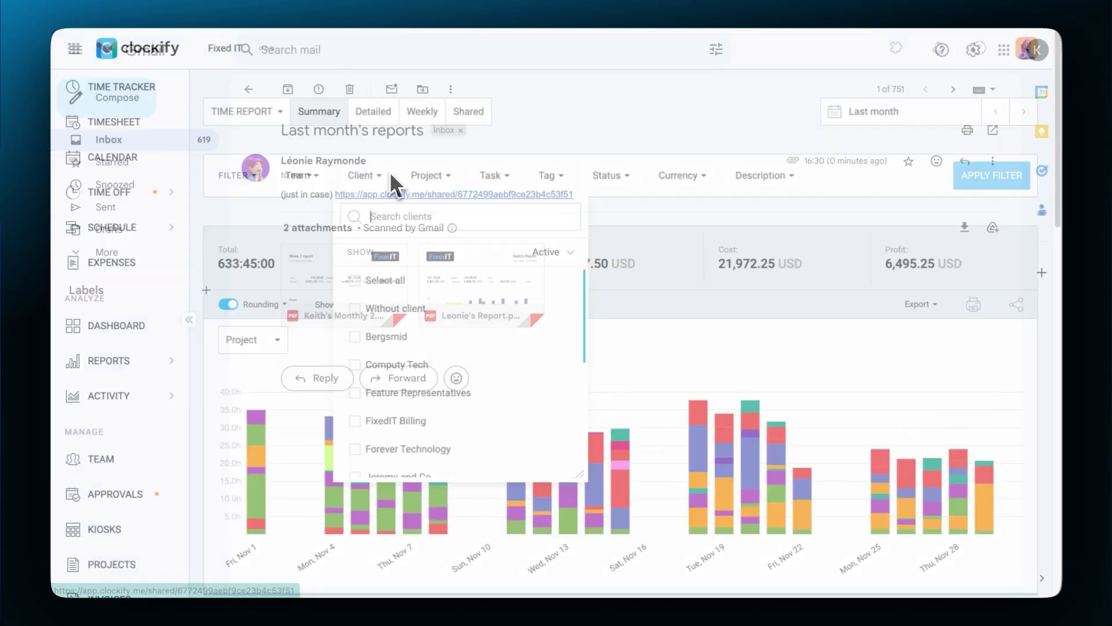
Filter last month to the Bergsmid client and all projects (201:00:00), then share it.
{"action": "left_click", "coordinate": [399, 336]}
{"action": "left_click", "coordinate": [426, 175]}
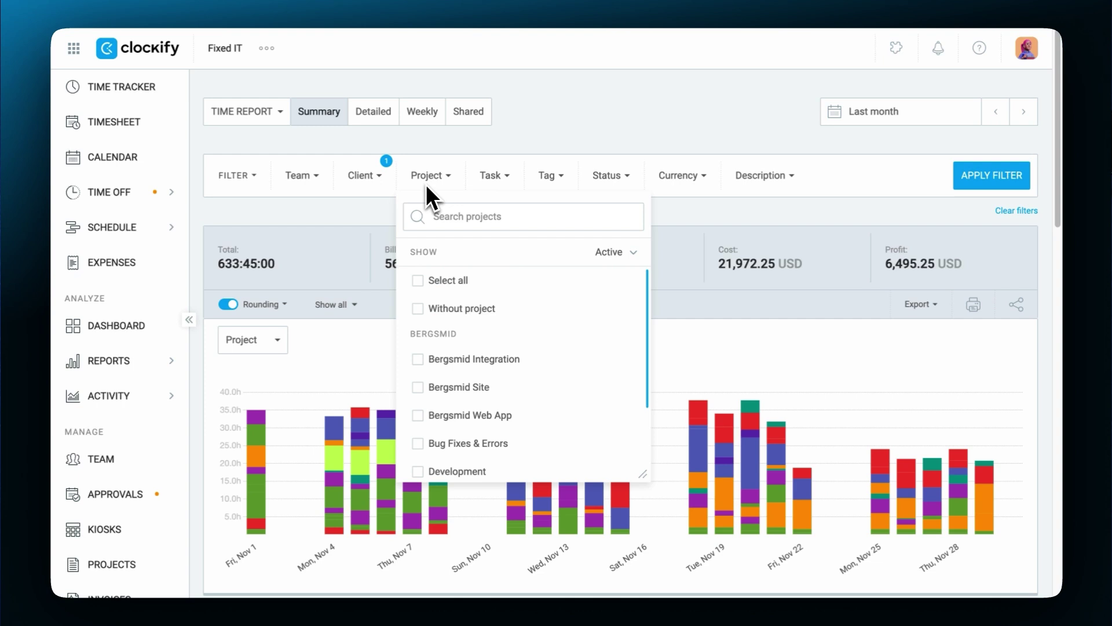
{"action": "left_click", "coordinate": [438, 280]}
{"action": "left_click", "coordinate": [963, 175]}
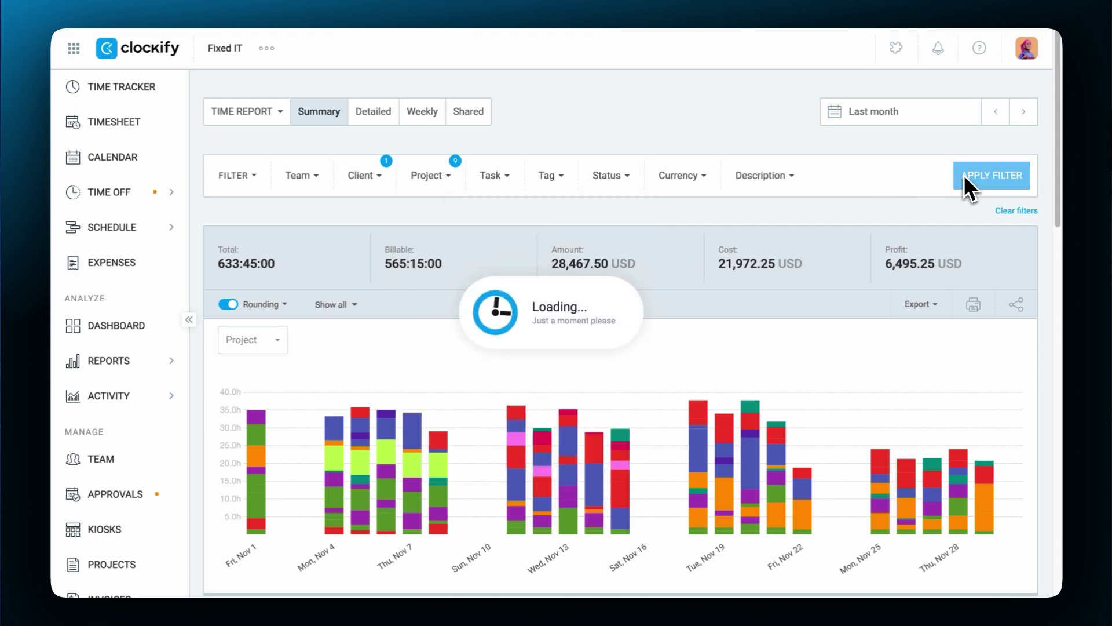
{"action": "left_click", "coordinate": [1014, 304]}
{"action": "type", "text": "Bergsmid Monthly"}
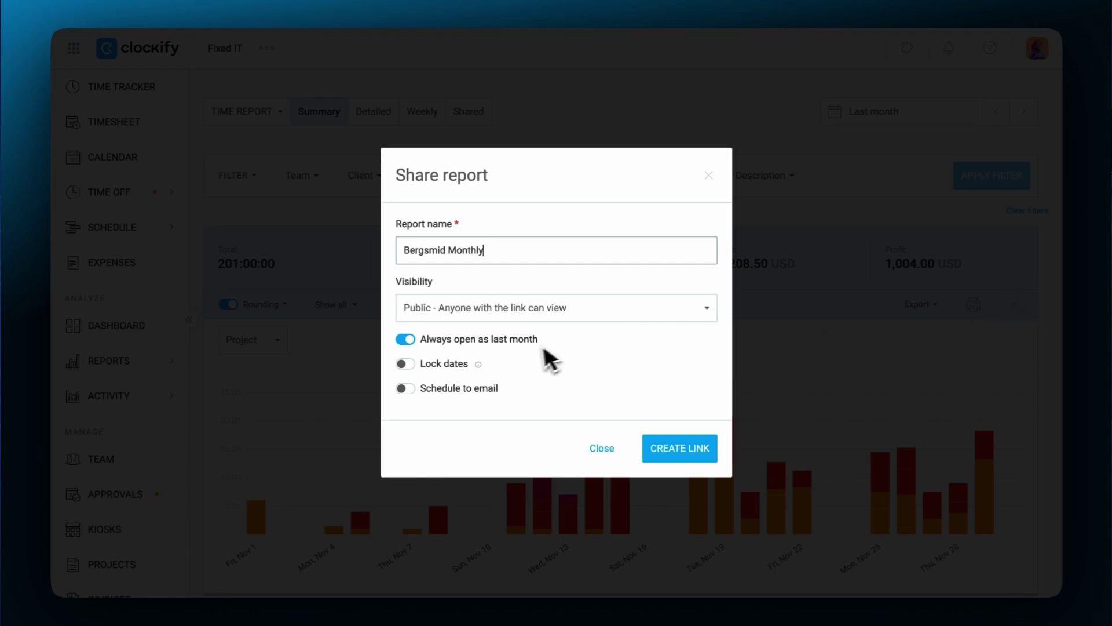
Set the Bergsmid Monthly share to Private and give the Design group view access.
{"action": "left_click", "coordinate": [607, 314]}
{"action": "left_click", "coordinate": [554, 368]}
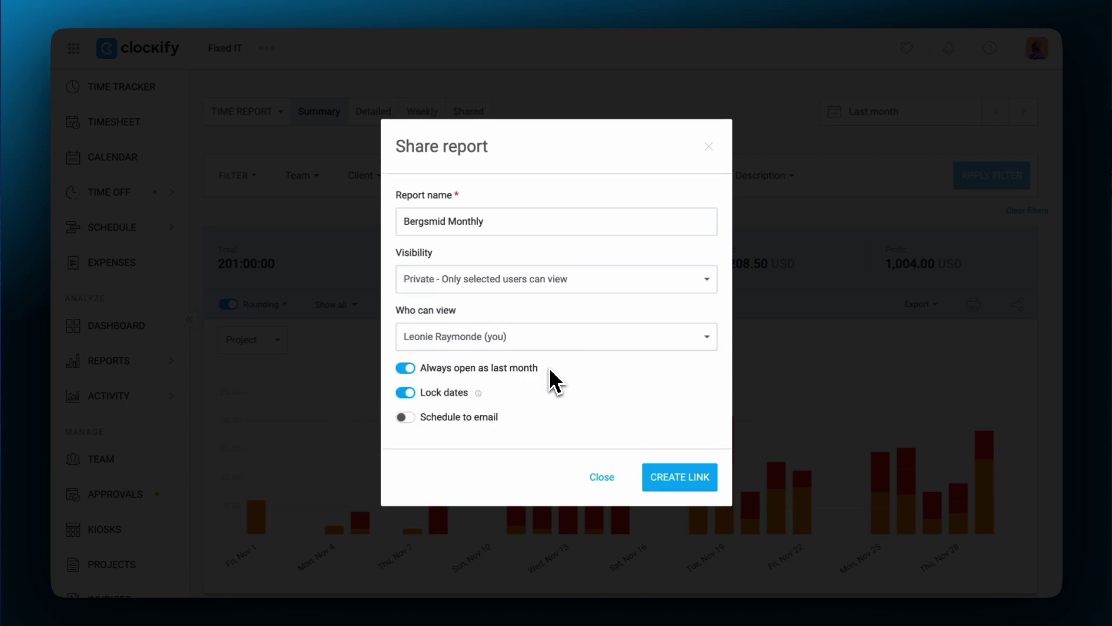
{"action": "left_click", "coordinate": [605, 345]}
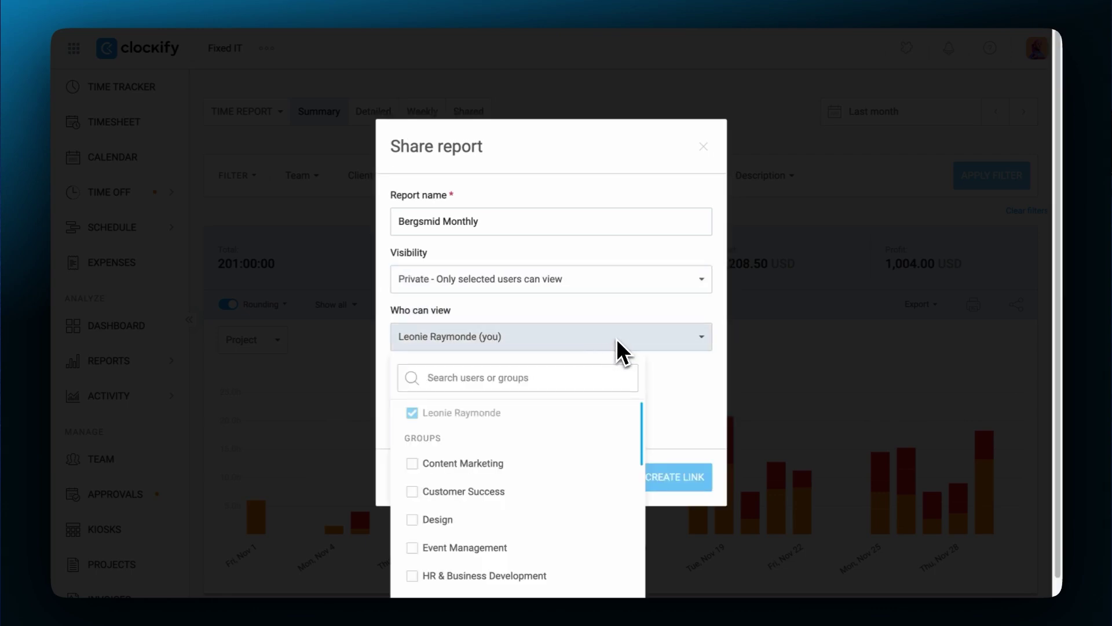
{"action": "left_click", "coordinate": [441, 518]}
{"action": "scroll", "coordinate": [442, 515], "scroll_direction": "down", "scroll_amount": 1}
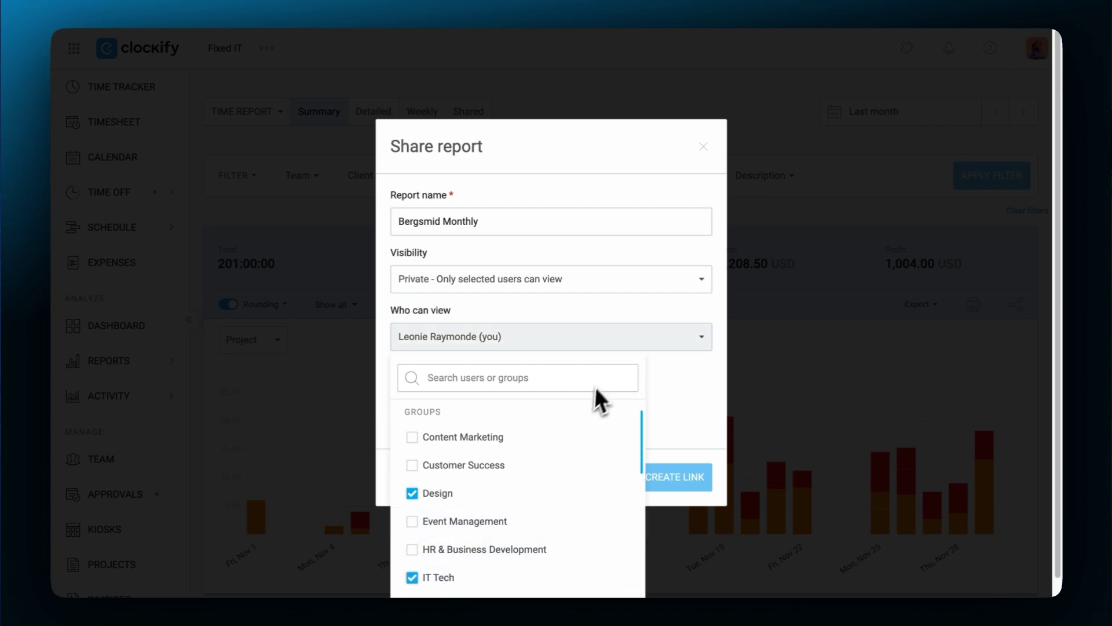
{"action": "left_click", "coordinate": [627, 341]}
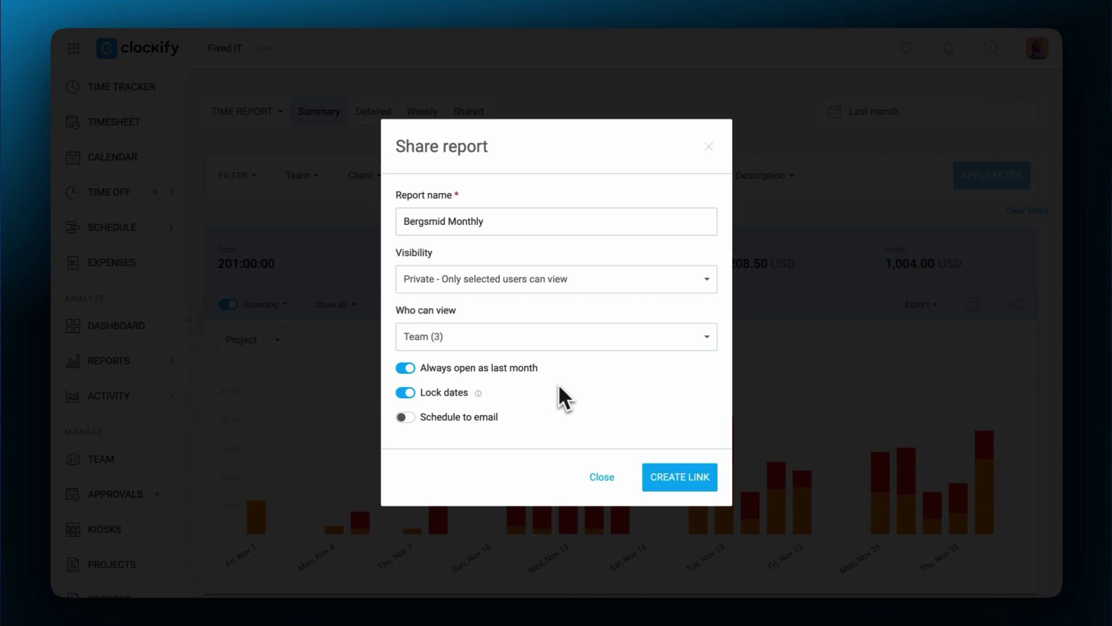
Schedule Bergsmid Monthly to email three recipients monthly, then create and copy its share link.
{"action": "left_click", "coordinate": [408, 420]}
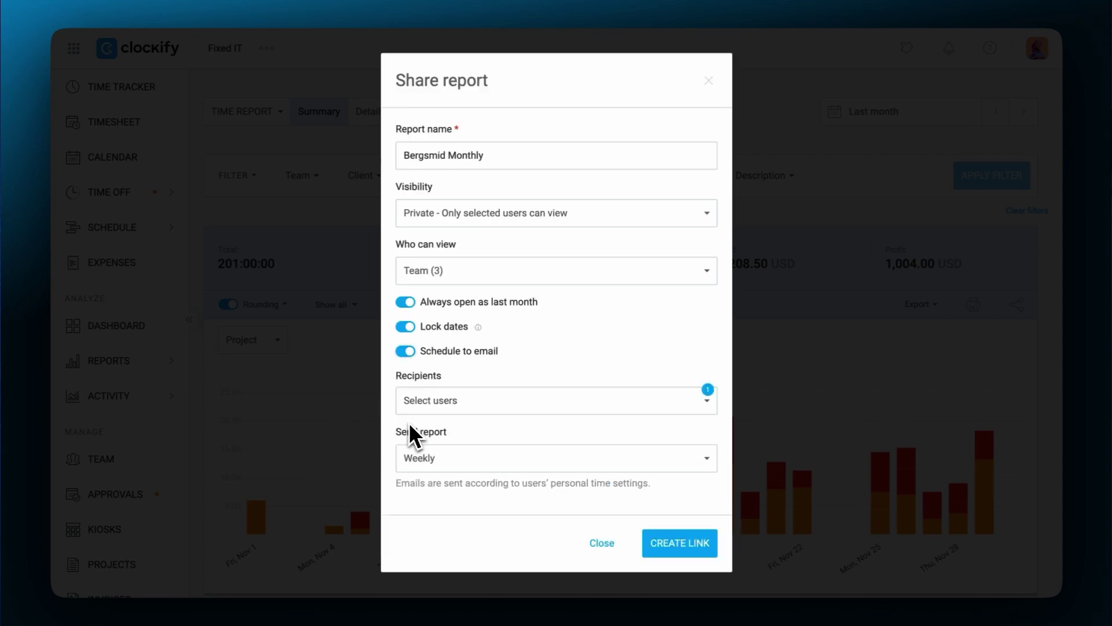
{"action": "left_click", "coordinate": [437, 408]}
{"action": "scroll", "coordinate": [454, 524], "scroll_direction": "down", "scroll_amount": 1}
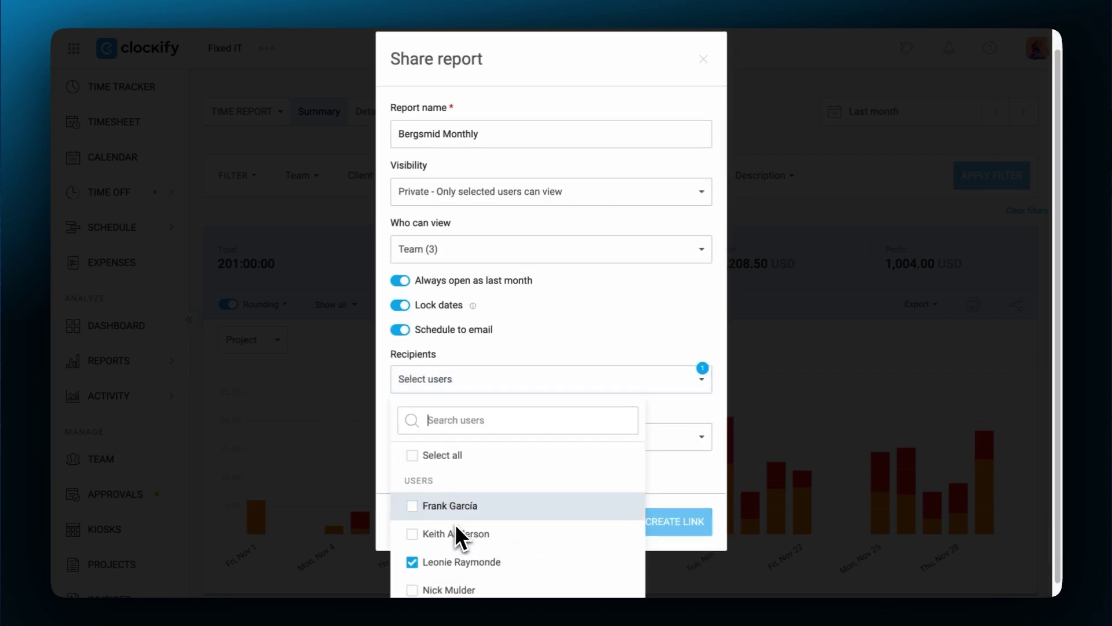
{"action": "left_click", "coordinate": [459, 524]}
{"action": "left_click", "coordinate": [454, 570]}
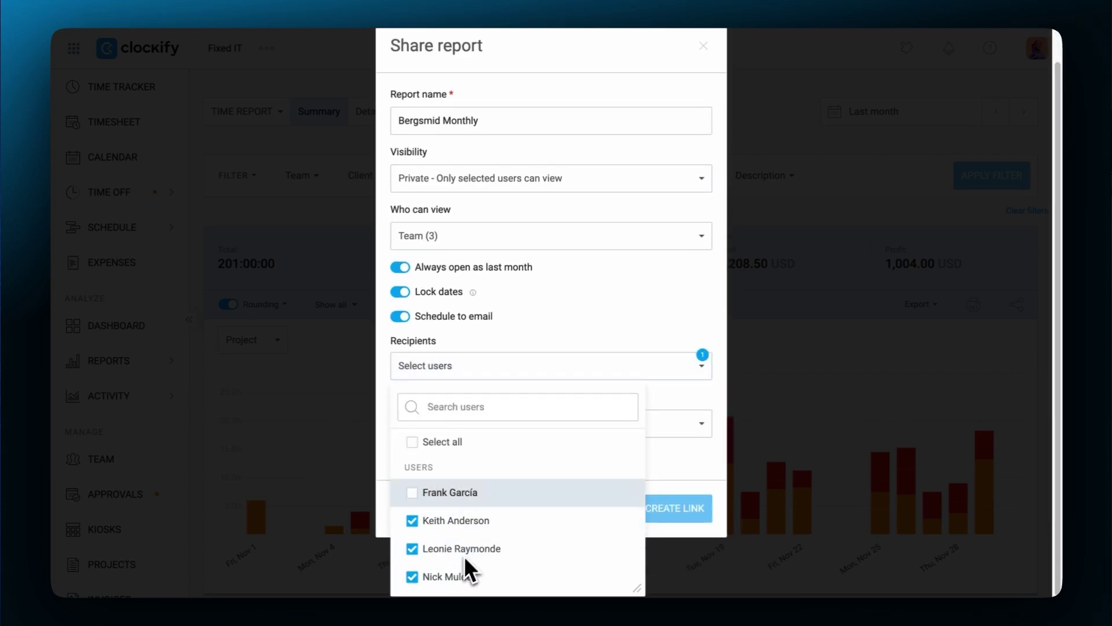
{"action": "left_click", "coordinate": [613, 379]}
{"action": "left_click", "coordinate": [522, 470]}
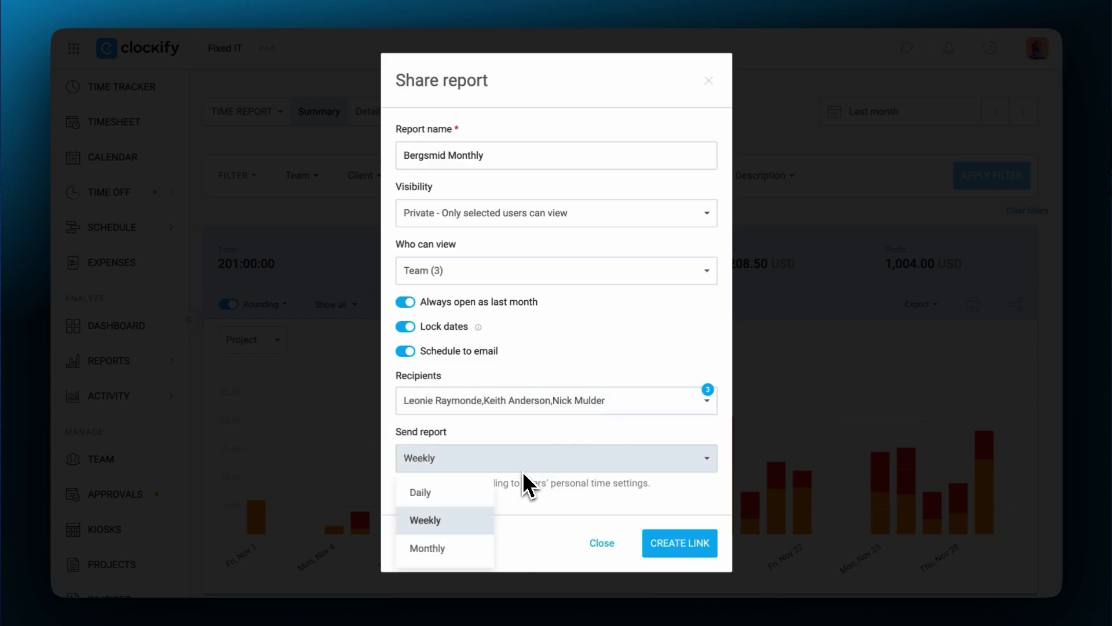
{"action": "left_click", "coordinate": [463, 548]}
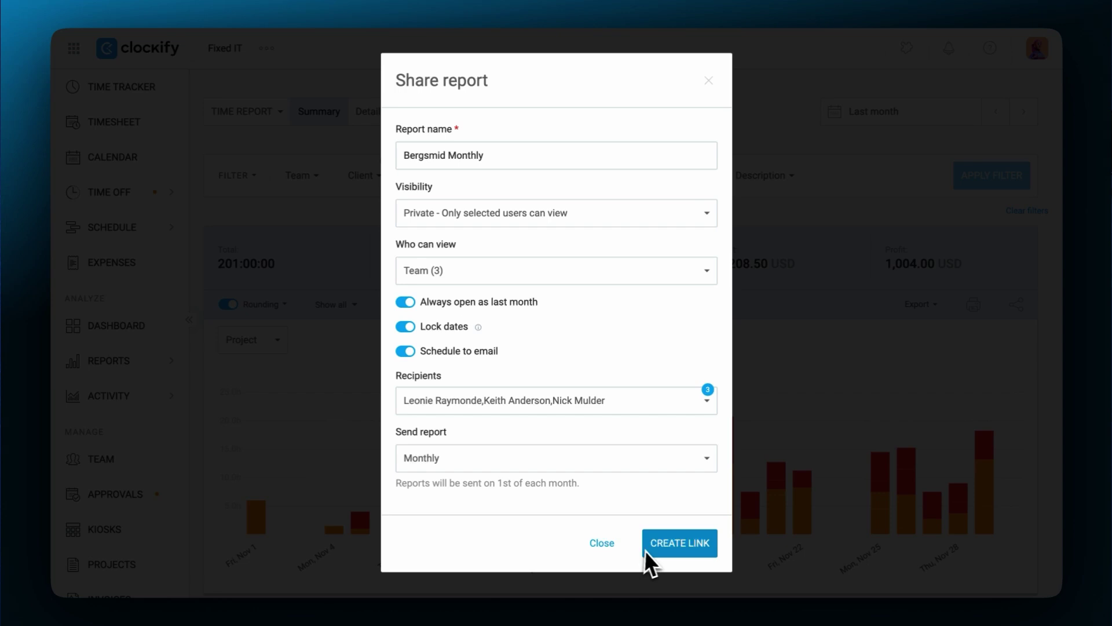
{"action": "left_click", "coordinate": [670, 548]}
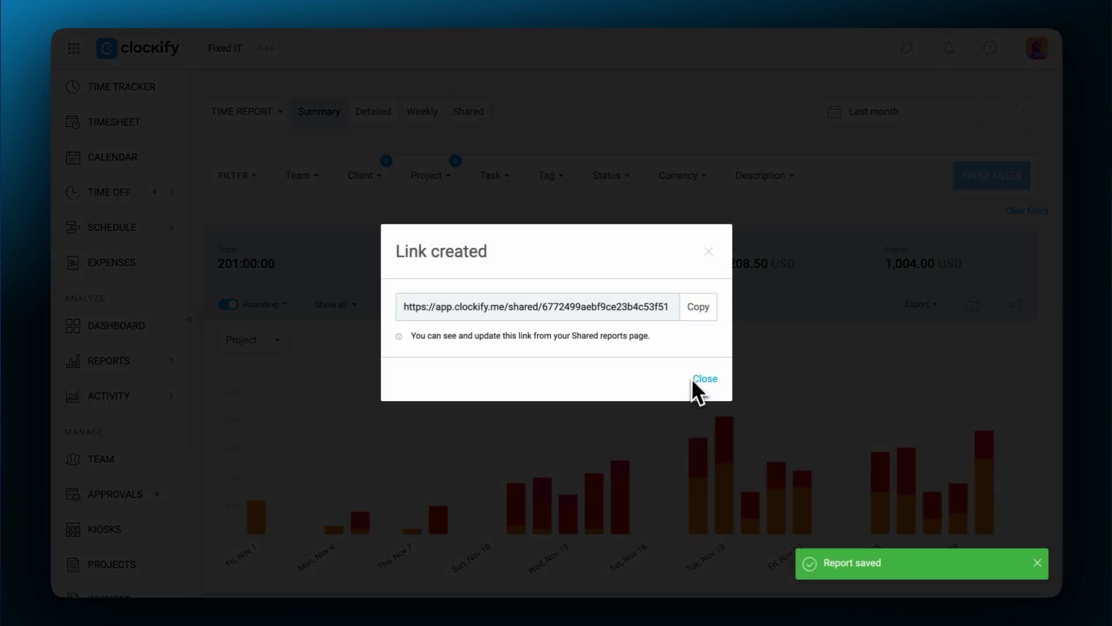
{"action": "left_click", "coordinate": [699, 307]}
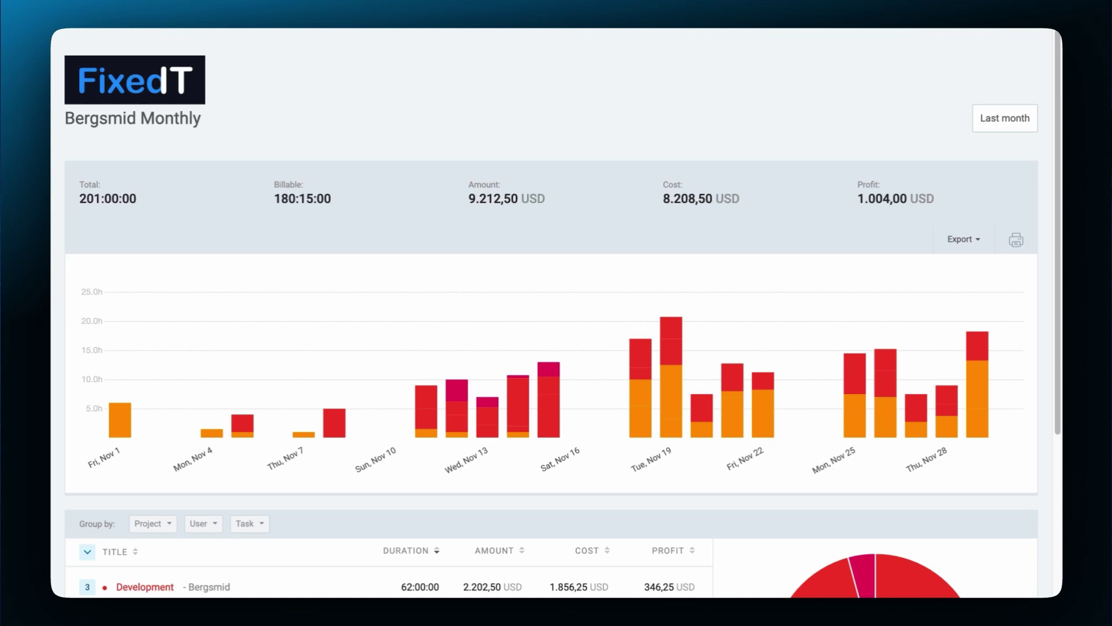
{"action": "scroll", "coordinate": [563, 314], "scroll_direction": "down", "scroll_amount": 2}
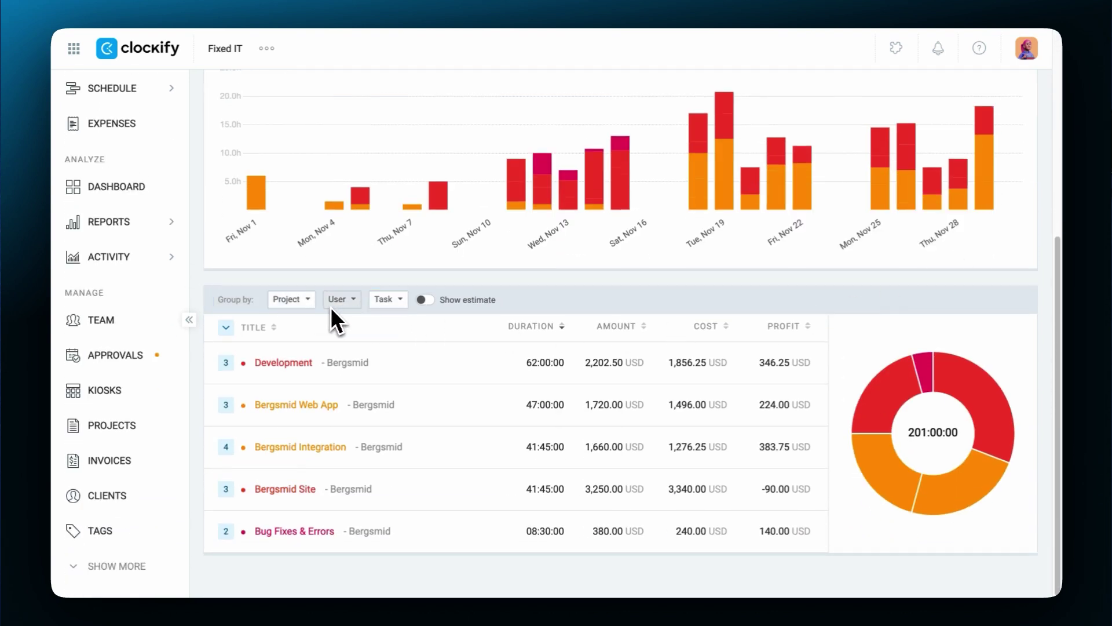
Expand, then collapse, the Development row's per-user and per-task breakdown on the shared report.
{"action": "left_click", "coordinate": [228, 365]}
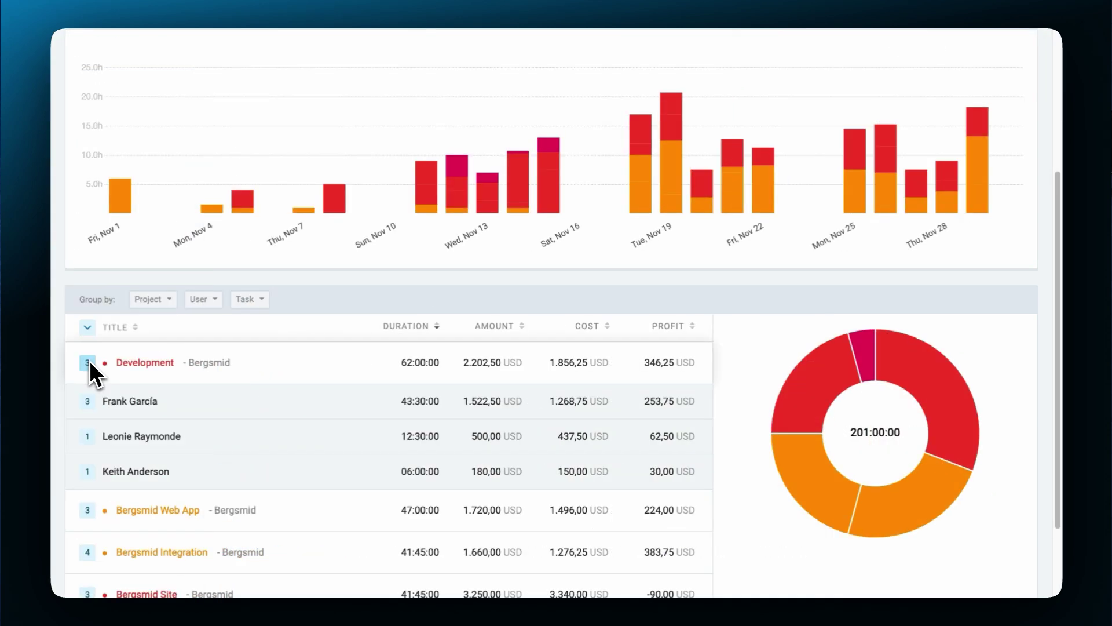
{"action": "left_click", "coordinate": [88, 401]}
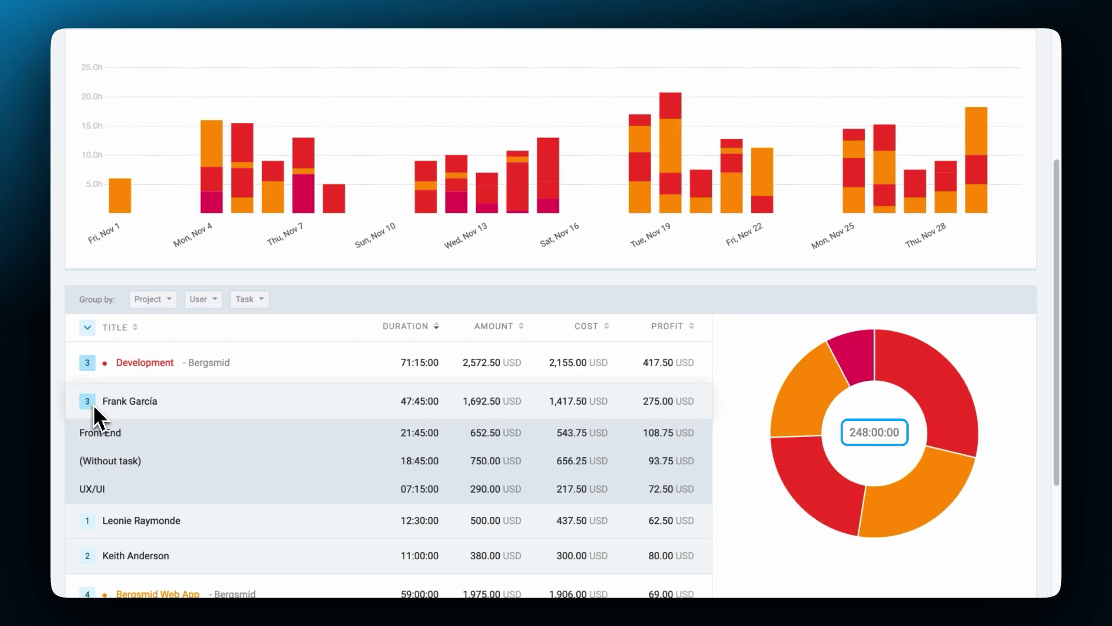
{"action": "left_click", "coordinate": [88, 400]}
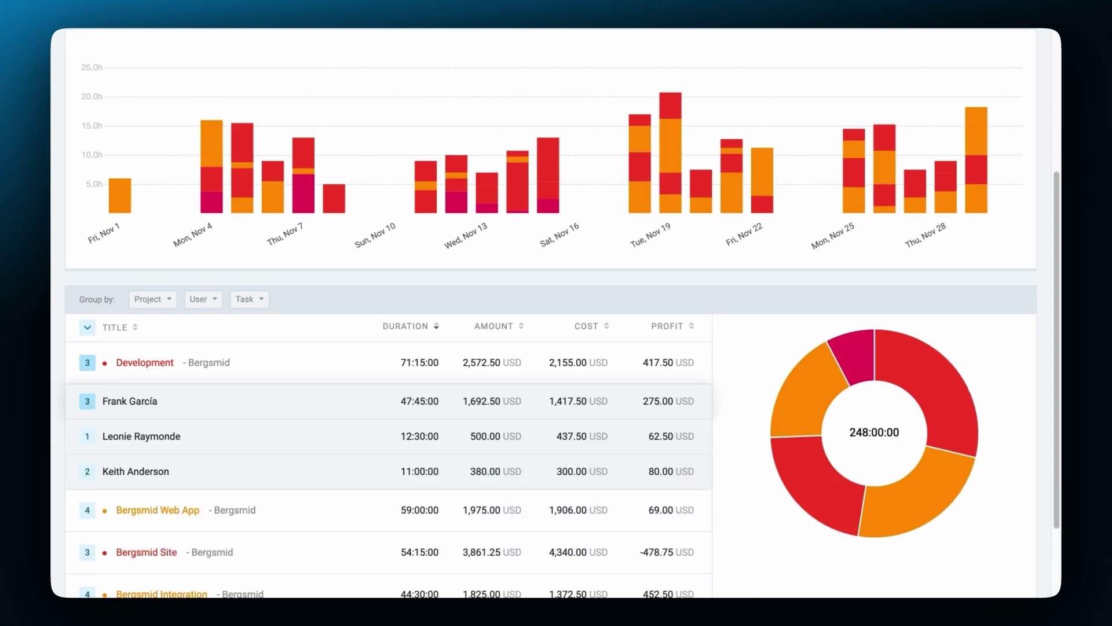
{"action": "left_click", "coordinate": [87, 364]}
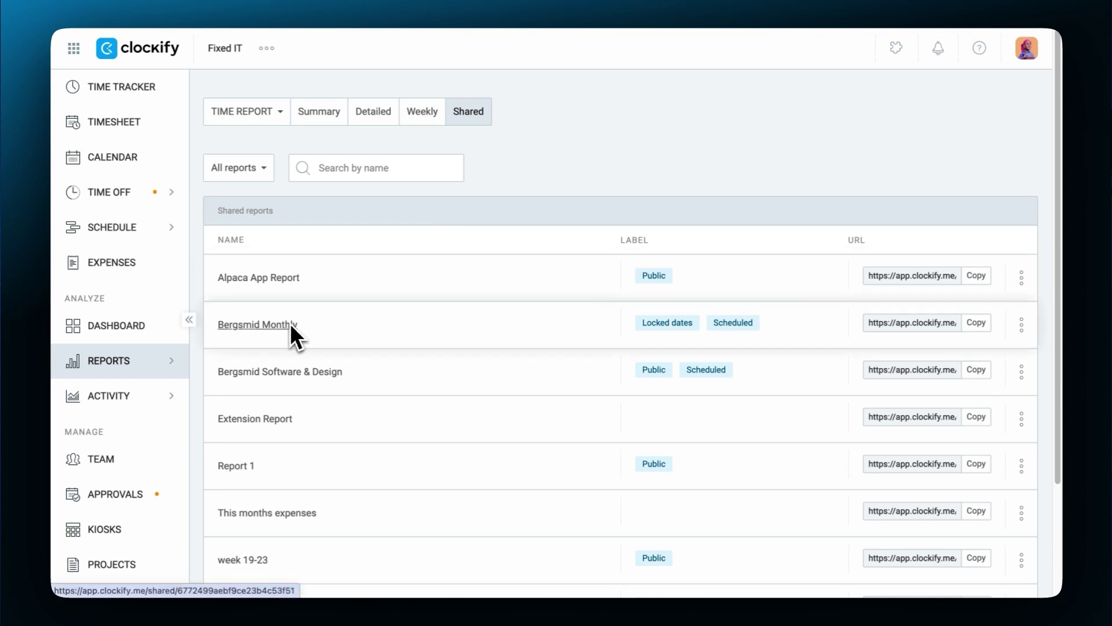
Review Bergsmid Monthly's saved filters: last month, Bergsmid client, 15-minute rounding.
{"action": "left_click", "coordinate": [1021, 326]}
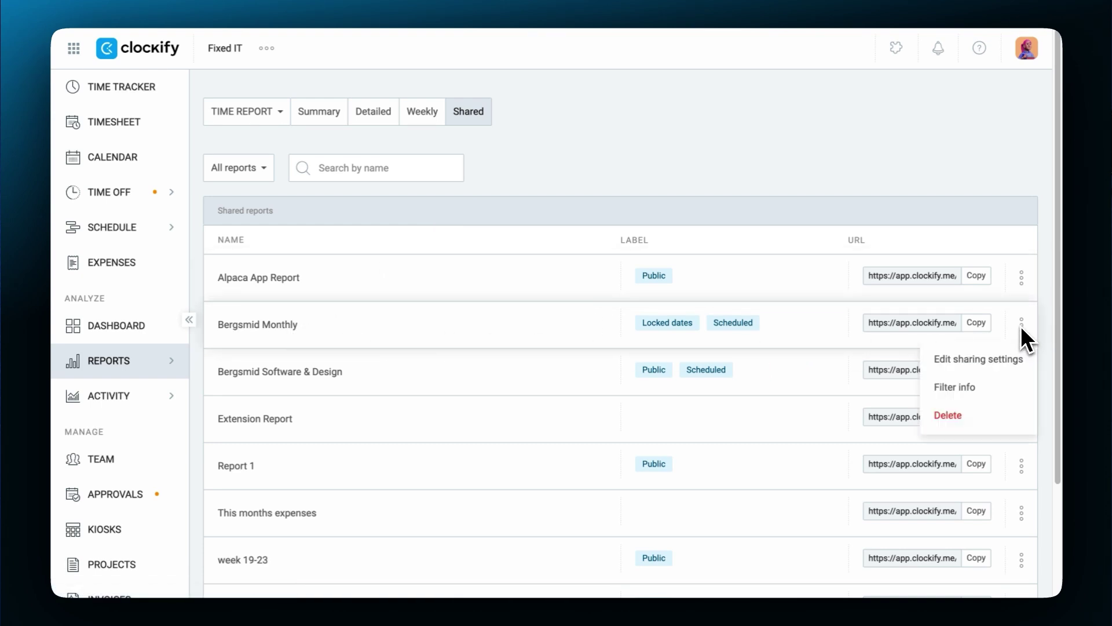
{"action": "left_click", "coordinate": [1007, 387]}
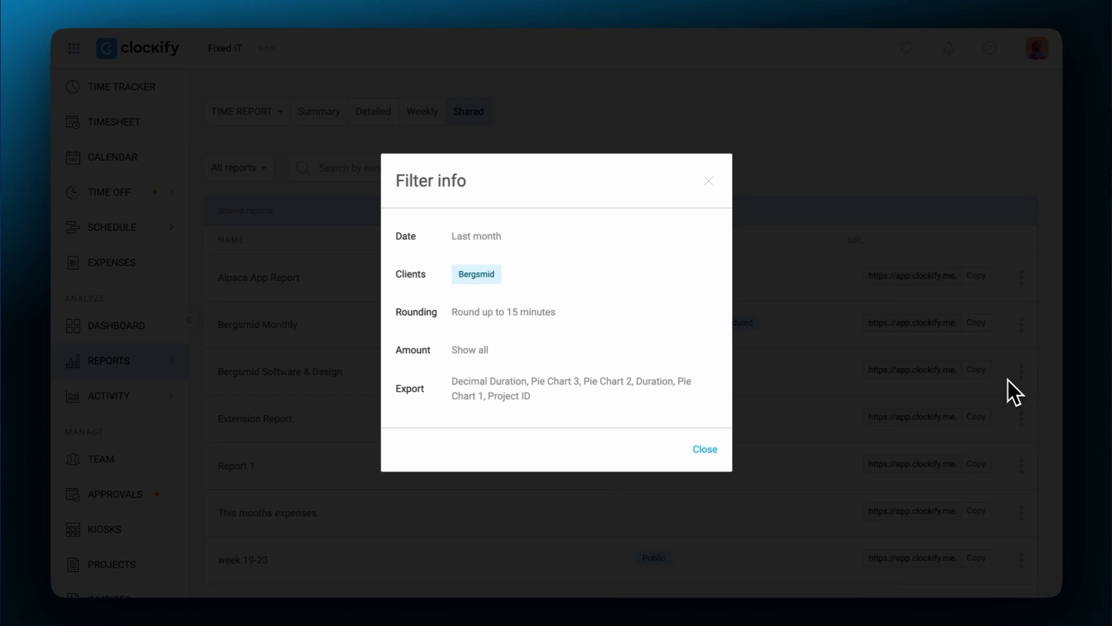
{"action": "left_click", "coordinate": [704, 450]}
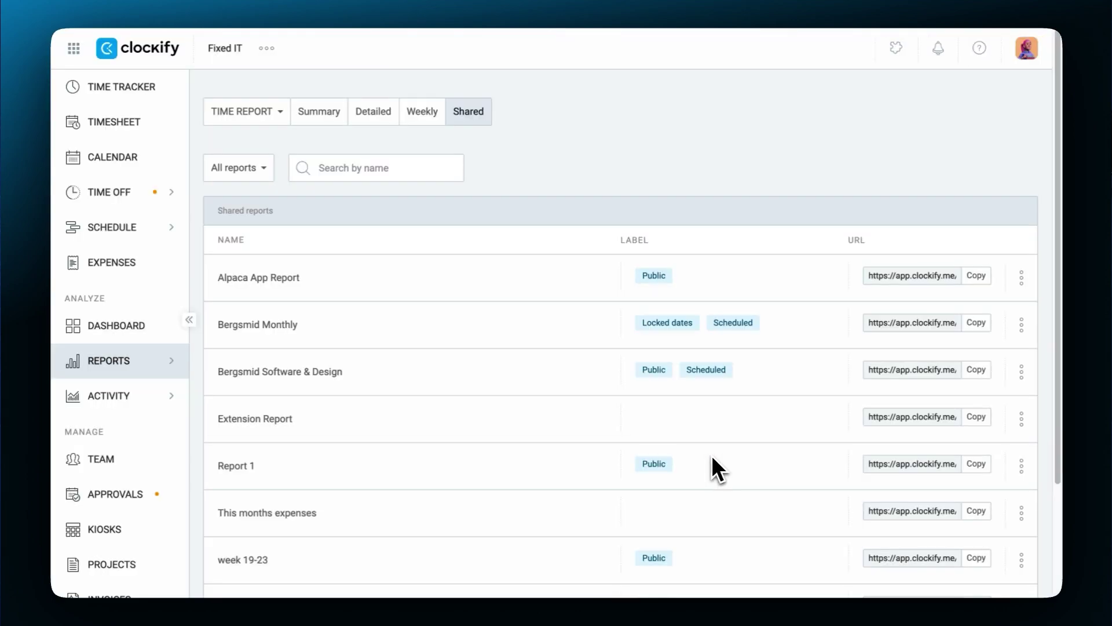
{"action": "left_click", "coordinate": [270, 174]}
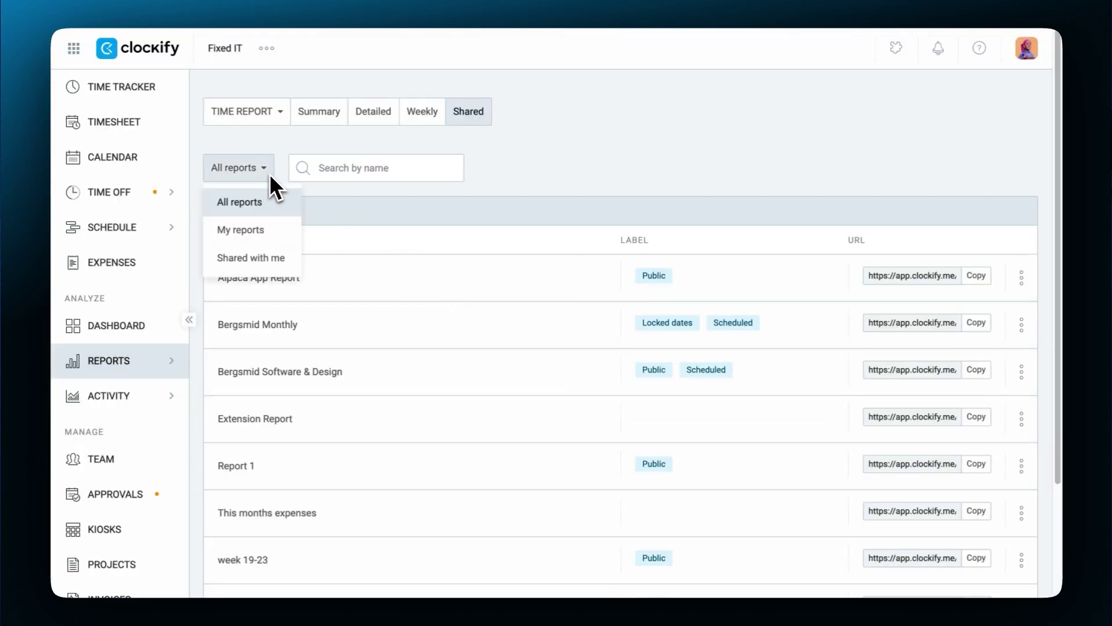
Show only my reports, remove Bergsmid Monthly's date lock, and start deleting Report 1.
{"action": "left_click", "coordinate": [274, 243]}
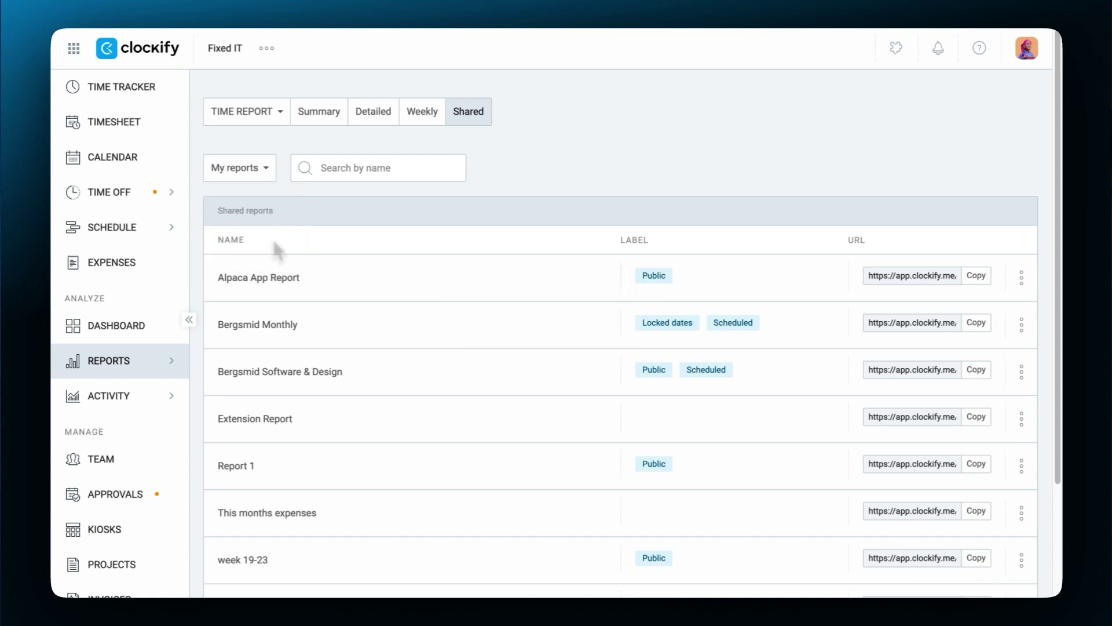
{"action": "left_click", "coordinate": [1022, 327]}
{"action": "left_click", "coordinate": [973, 359]}
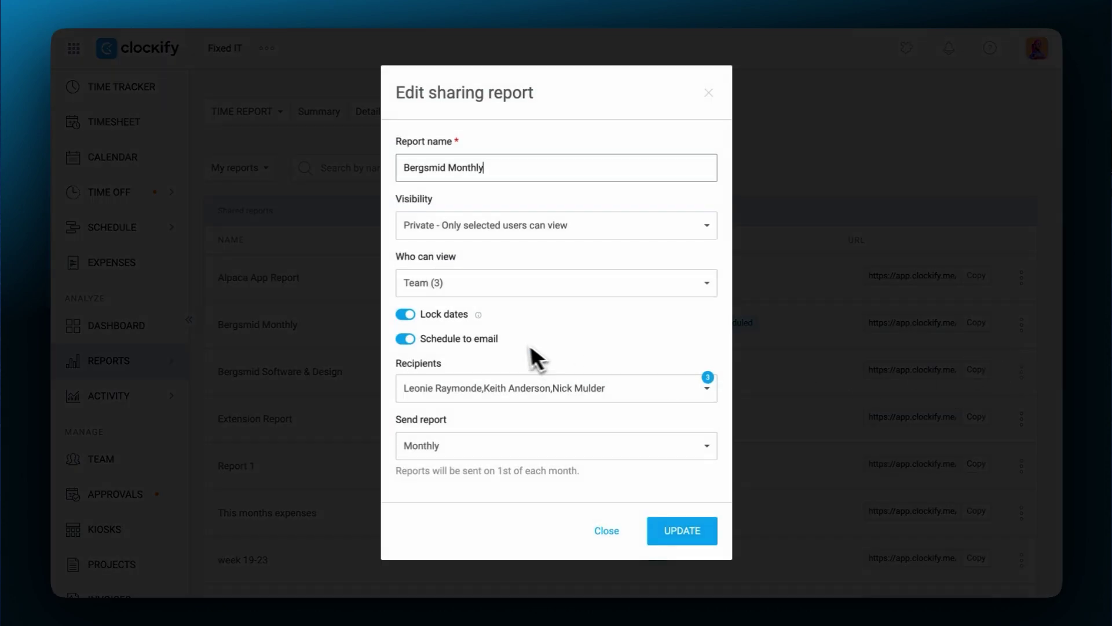
{"action": "left_click", "coordinate": [407, 316]}
{"action": "left_click", "coordinate": [681, 530]}
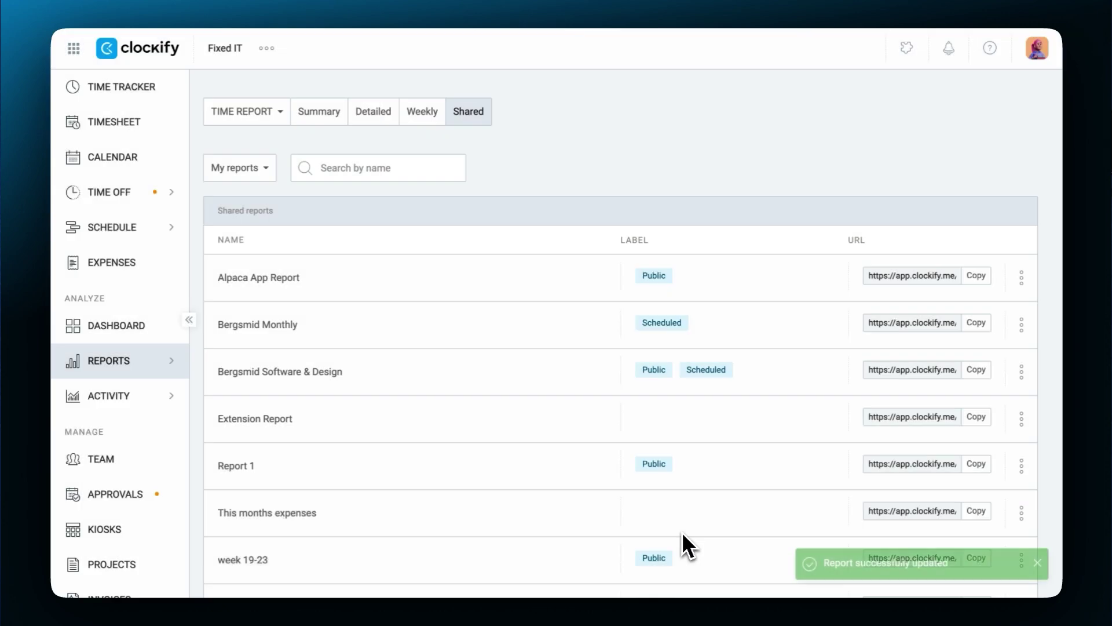
{"action": "left_click", "coordinate": [1021, 466]}
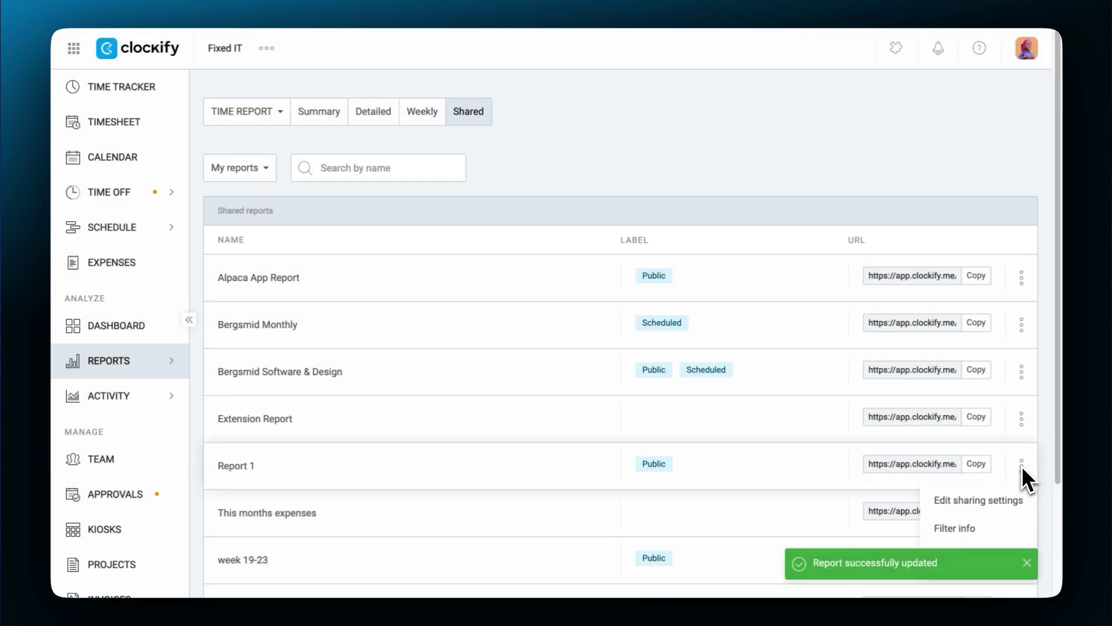
{"action": "left_click", "coordinate": [973, 548]}
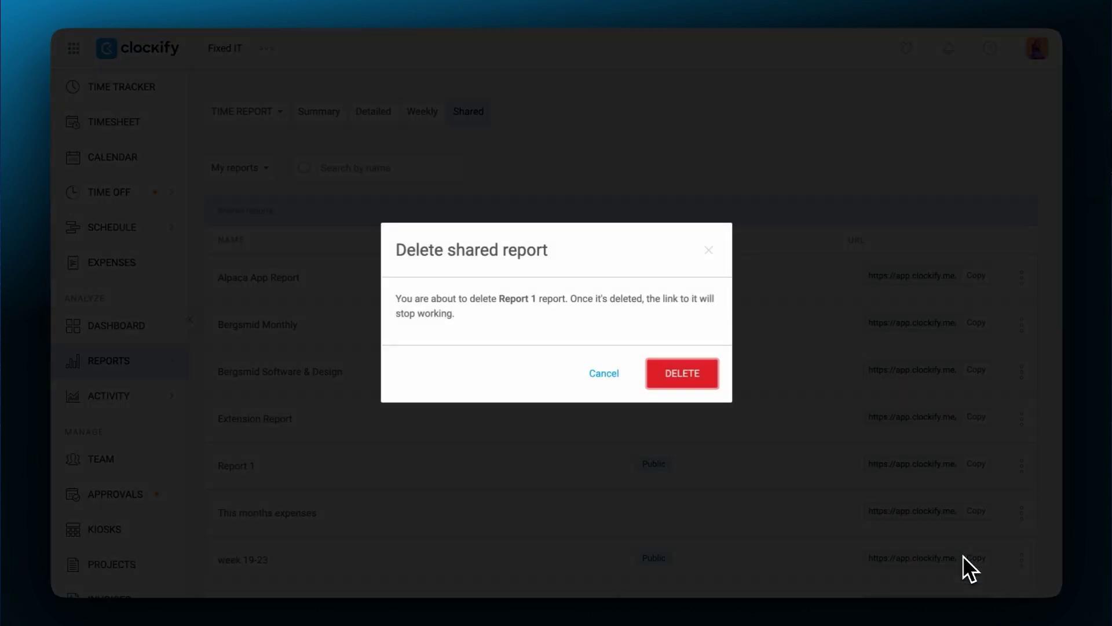
Confirm deleting Report 1 and filter the summary report to one team member.
{"action": "left_click", "coordinate": [700, 380]}
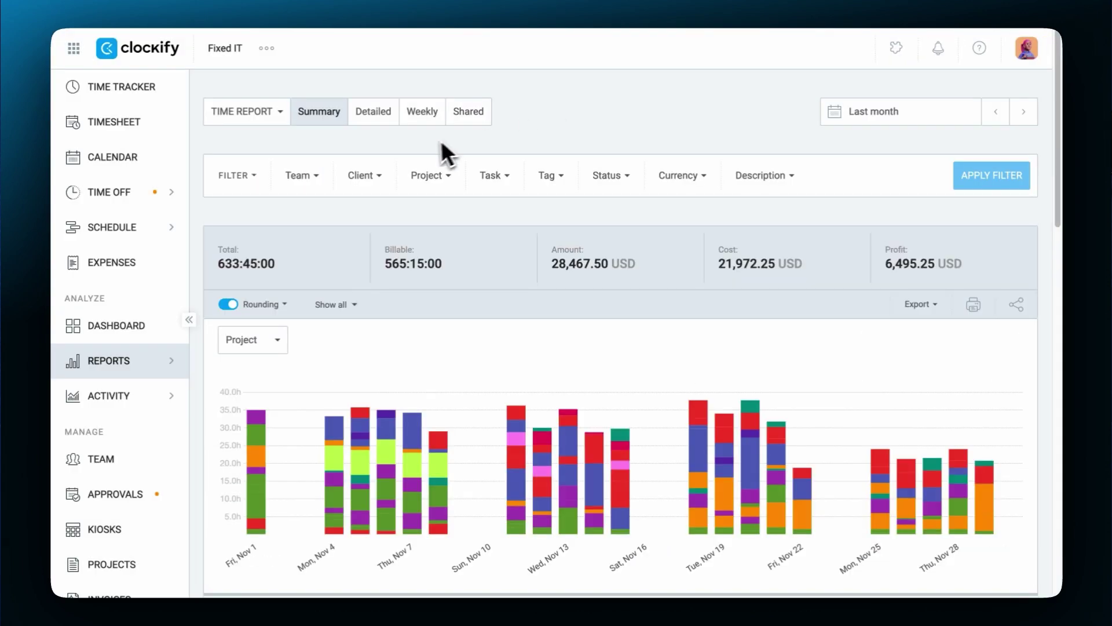
{"action": "left_click", "coordinate": [297, 176]}
{"action": "type", "text": "Leo"}
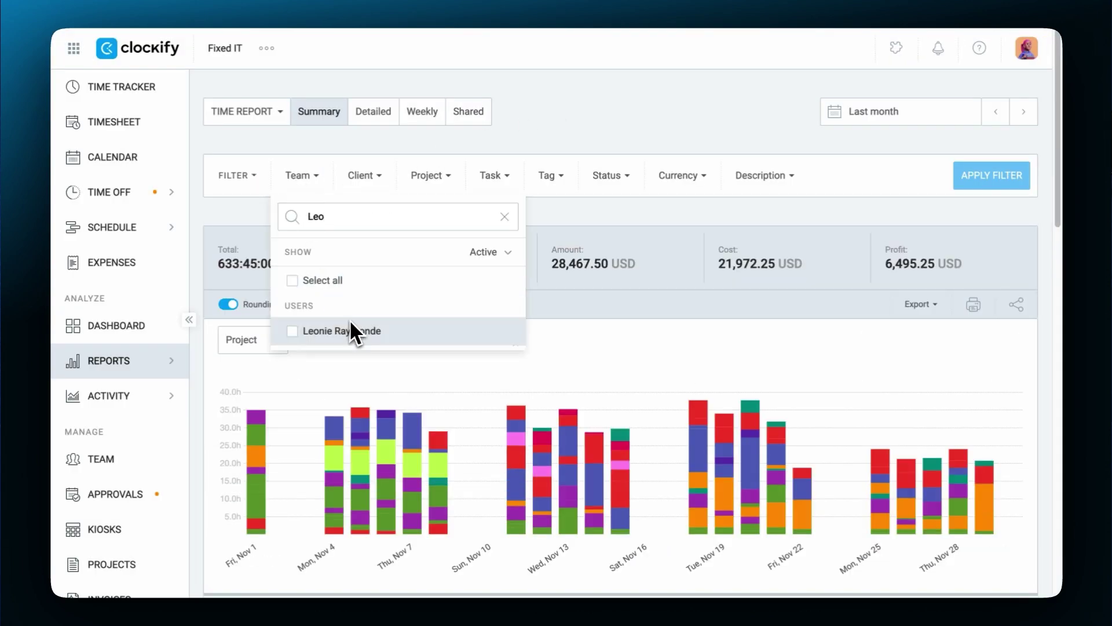
{"action": "left_click", "coordinate": [352, 322]}
{"action": "left_click", "coordinate": [967, 180]}
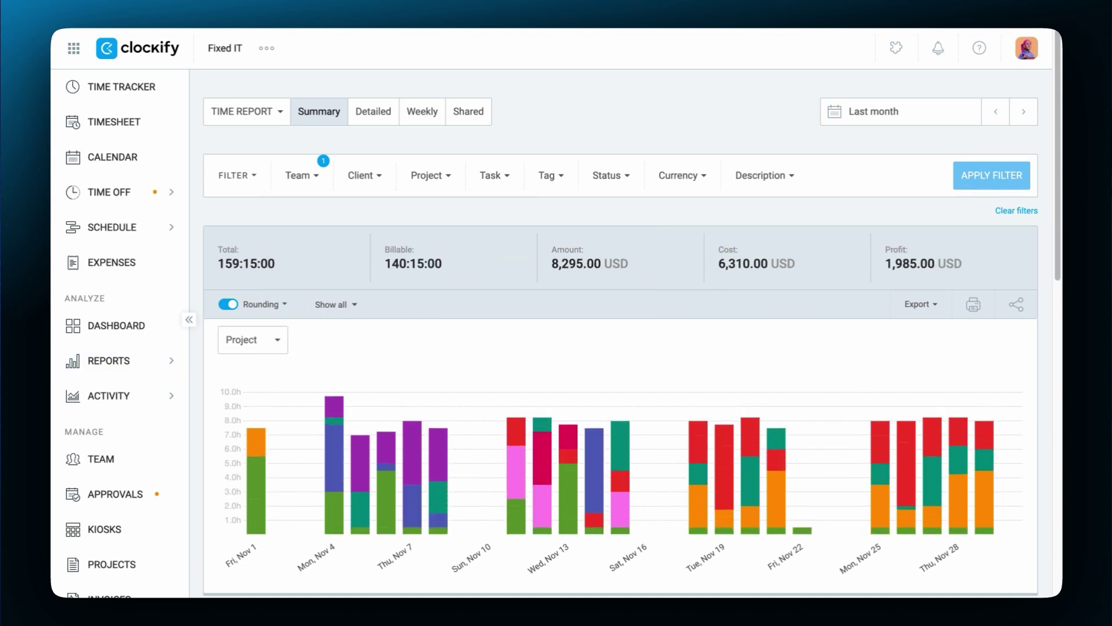
Save Leonie's Month as a private share with locked dates, then view it from Shared.
{"action": "left_click", "coordinate": [1015, 303]}
{"action": "type", "text": "Leonie's Month"}
{"action": "left_click", "coordinate": [702, 309]}
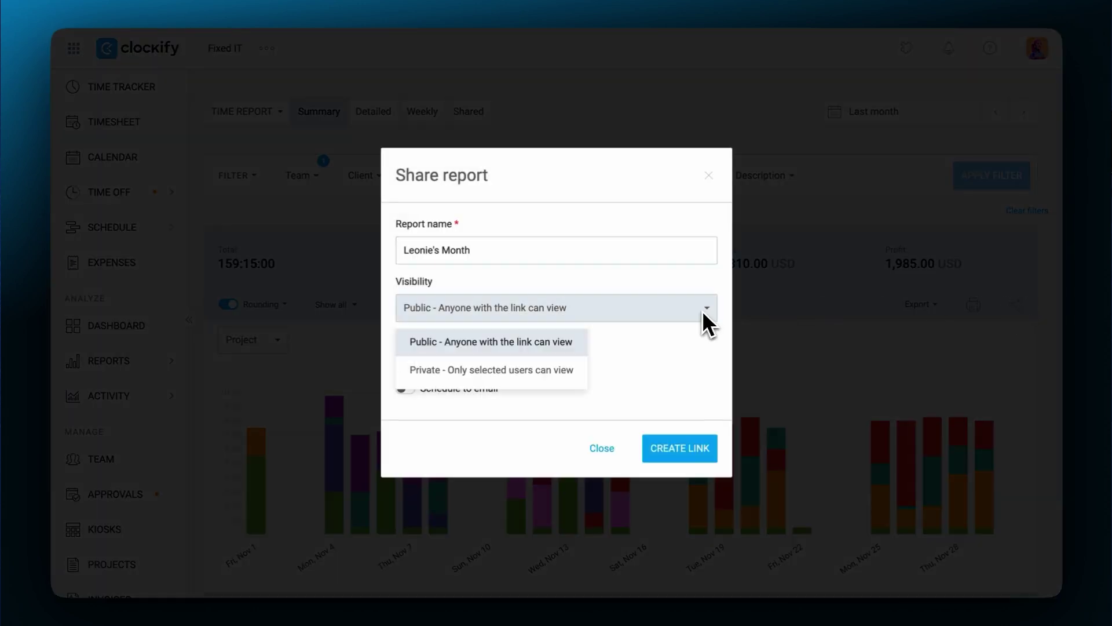
{"action": "left_click", "coordinate": [569, 367]}
{"action": "left_click", "coordinate": [430, 372]}
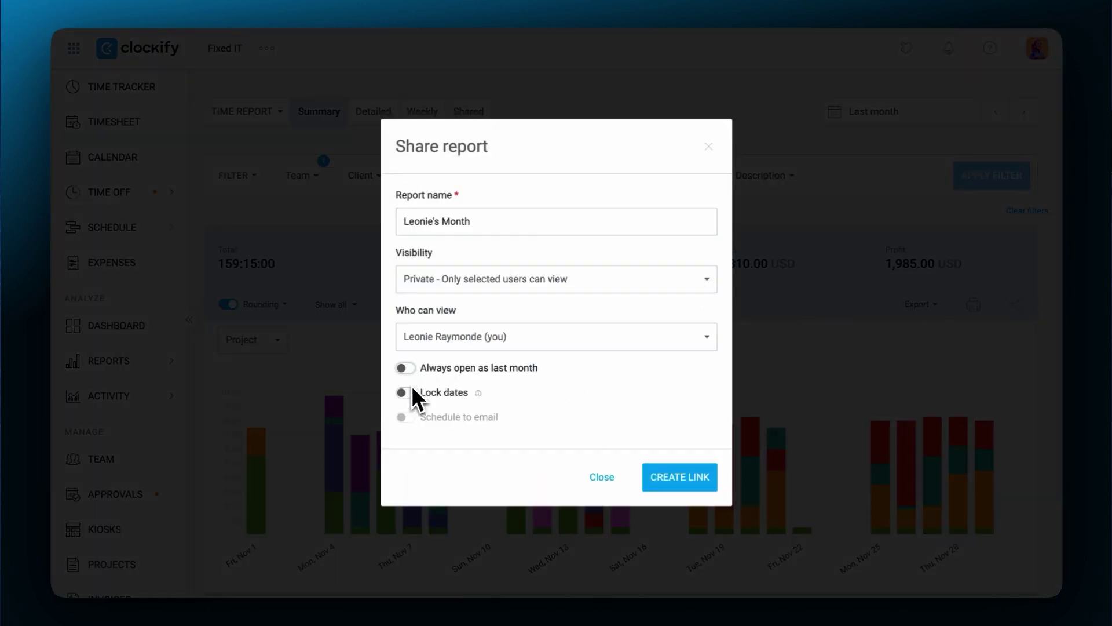
{"action": "left_click", "coordinate": [407, 393]}
{"action": "left_click", "coordinate": [663, 481]}
{"action": "left_click", "coordinate": [705, 377]}
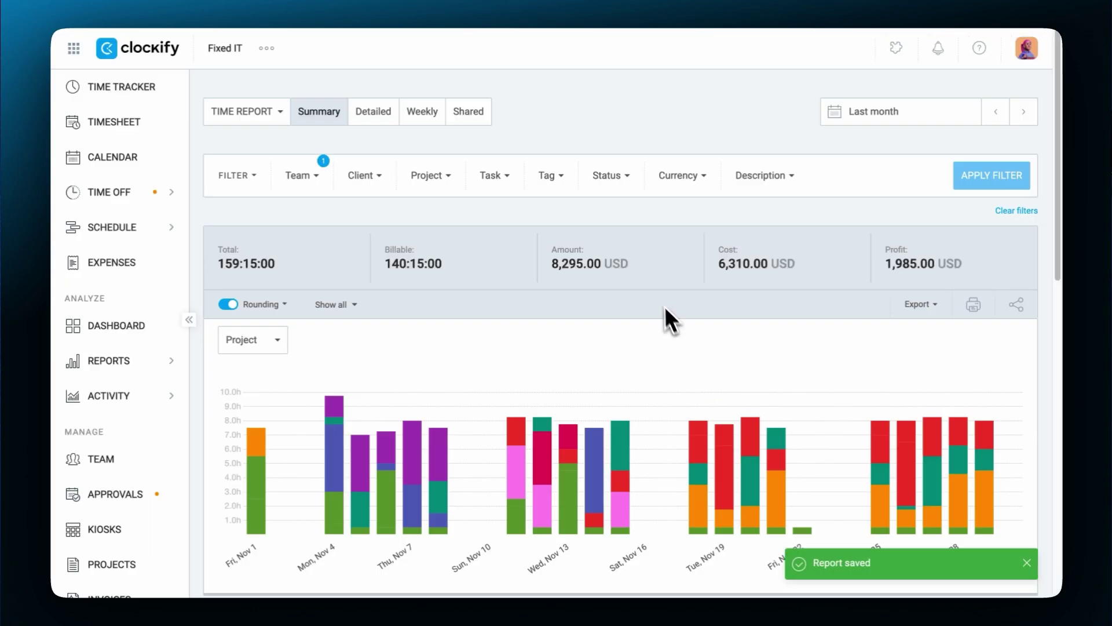
{"action": "left_click", "coordinate": [476, 117]}
{"action": "left_click", "coordinate": [260, 467]}
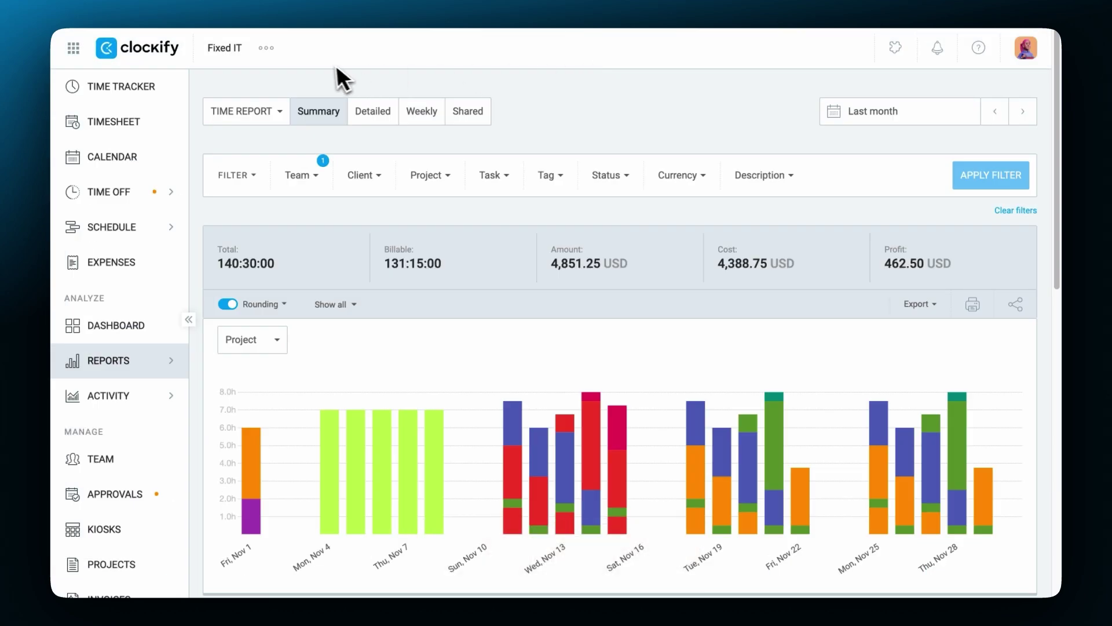
Go to Workspace settings through the workspace menu.
{"action": "left_click", "coordinate": [266, 48]}
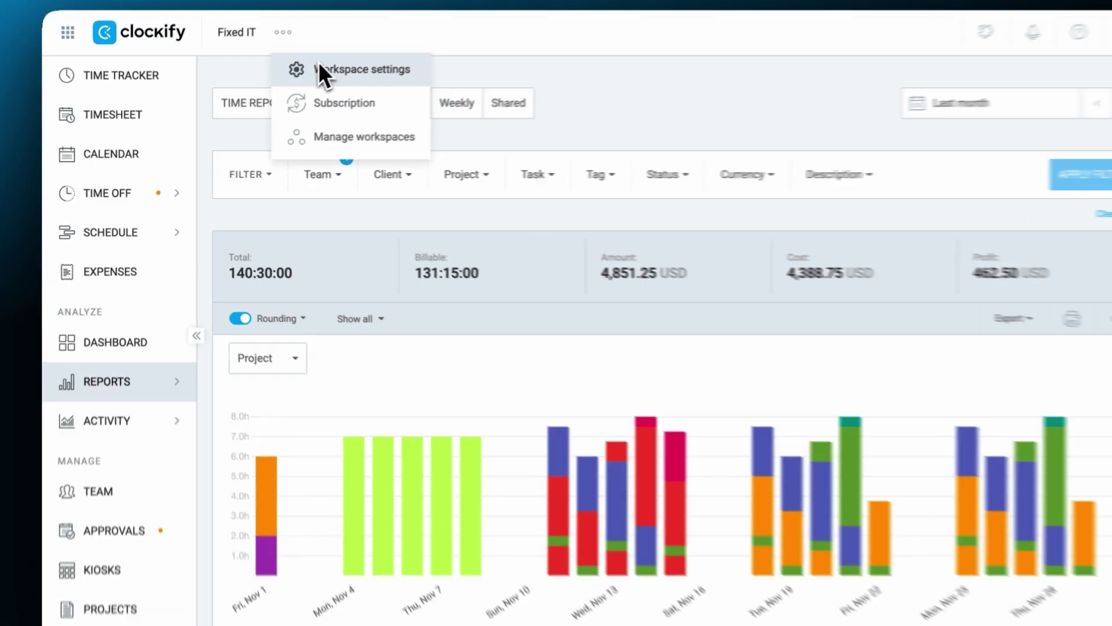
{"action": "left_click", "coordinate": [322, 80]}
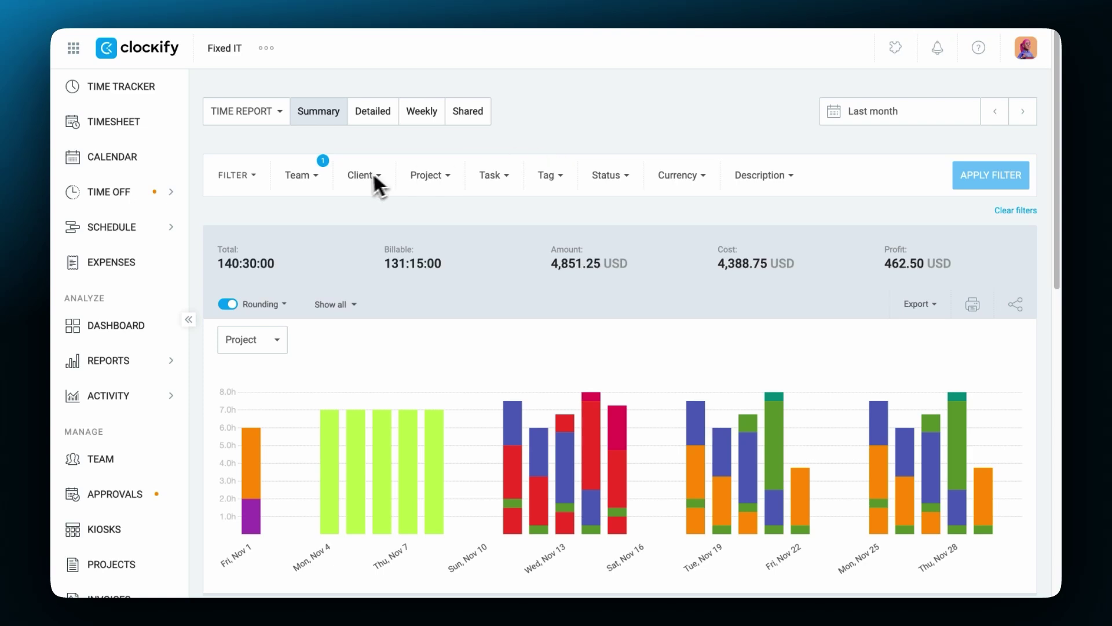
Customize the summary export as Keith's Report with bar and pie charts, no decimal duration.
{"action": "left_click", "coordinate": [302, 175]}
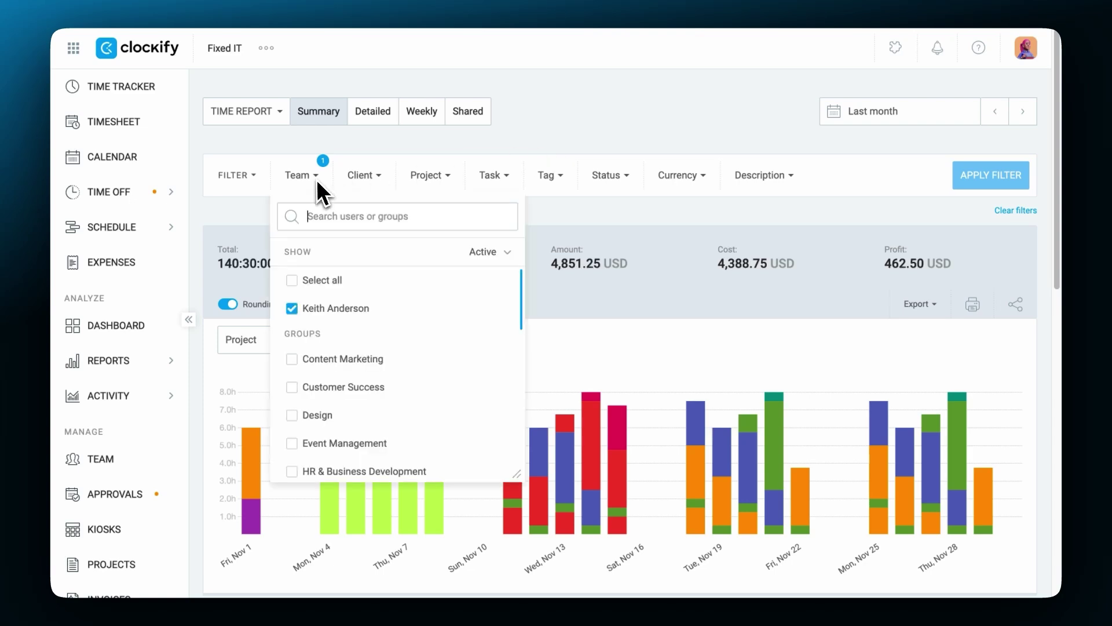
{"action": "left_click", "coordinate": [326, 173]}
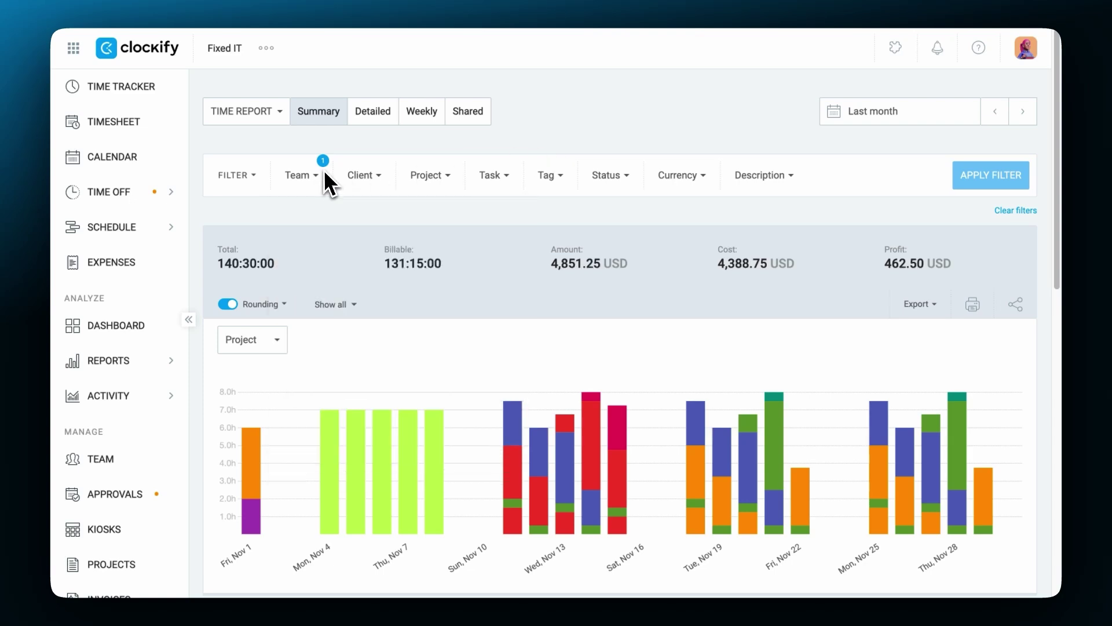
{"action": "left_click", "coordinate": [912, 302]}
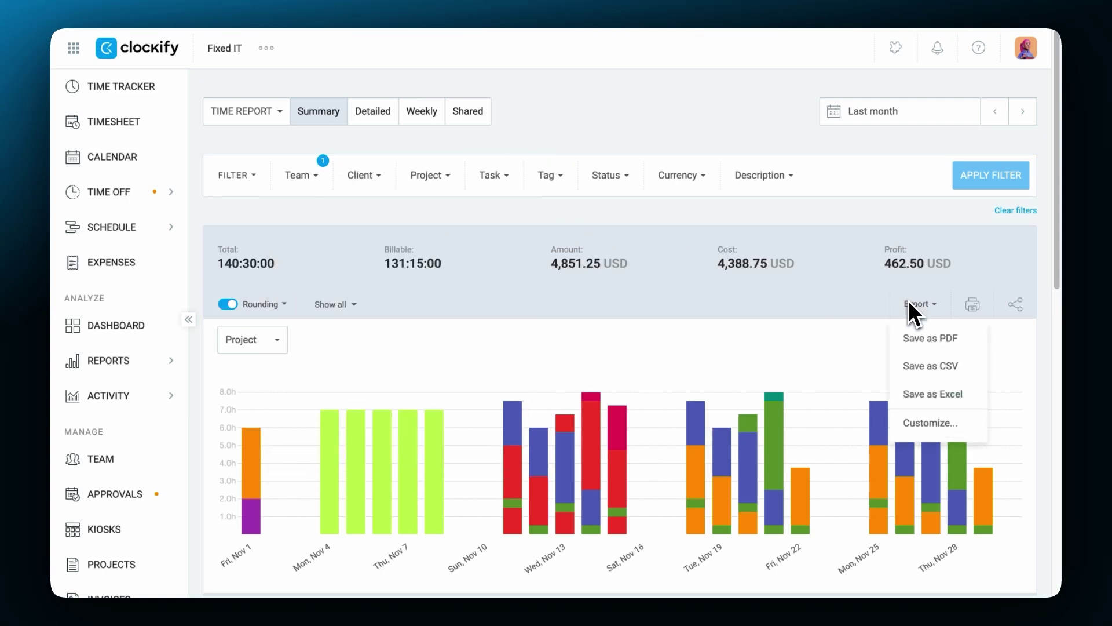
{"action": "left_click", "coordinate": [931, 417]}
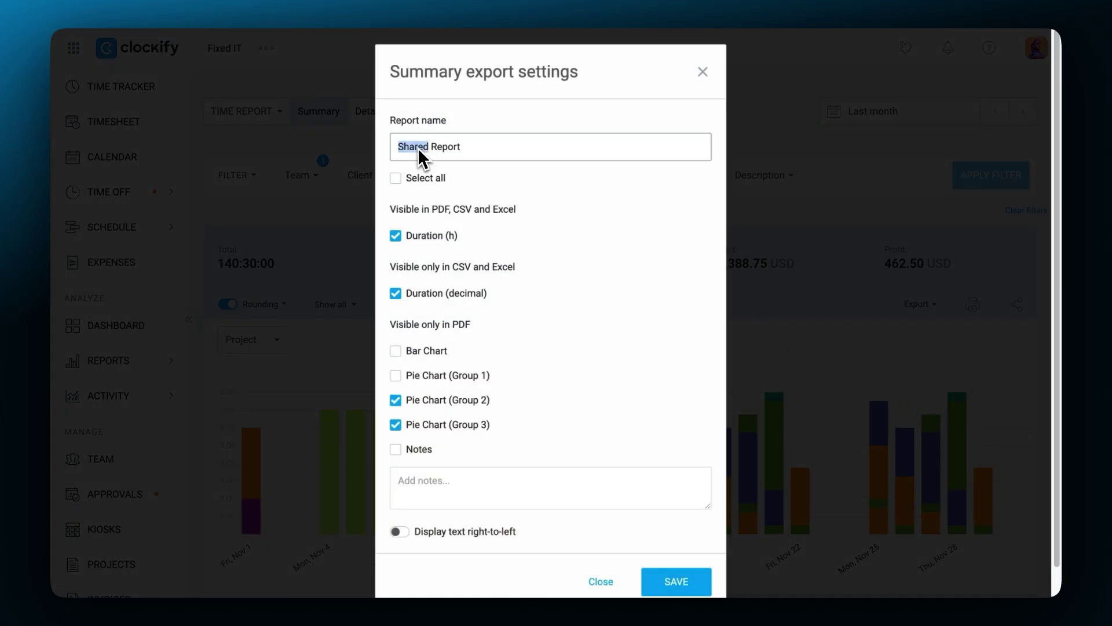
{"action": "type", "text": "keith"}
{"action": "key", "text": "BackSpace"}
{"action": "key", "text": "BackSpace"}
{"action": "key", "text": "BackSpace"}
{"action": "type", "text": "Keith"}
{"action": "type", "text": "'s"}
{"action": "left_click", "coordinate": [398, 350]}
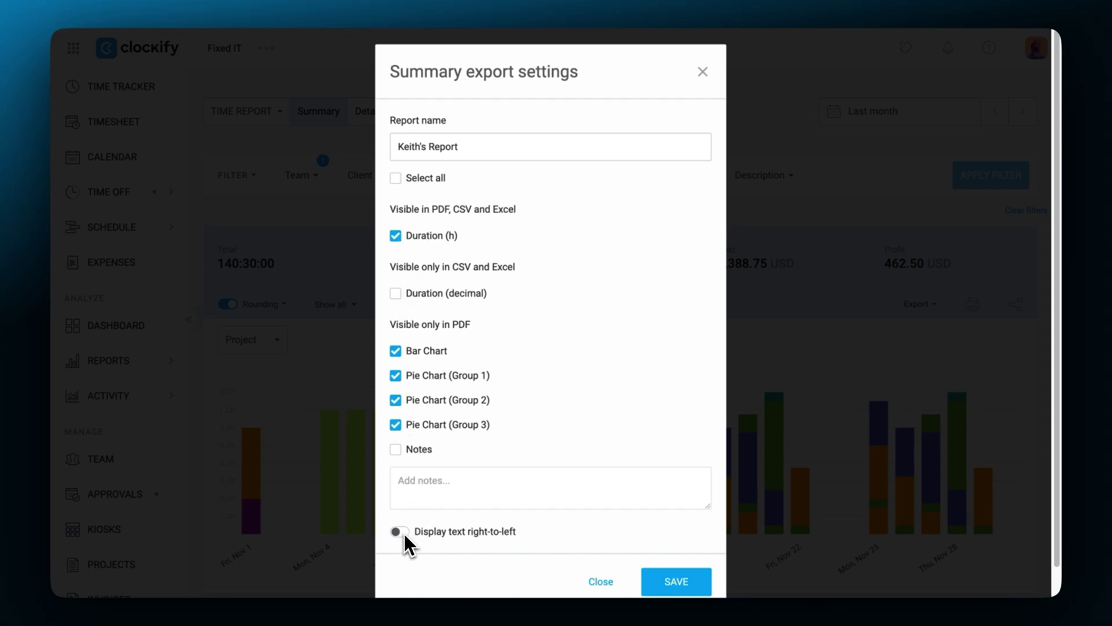
{"action": "left_click", "coordinate": [653, 591]}
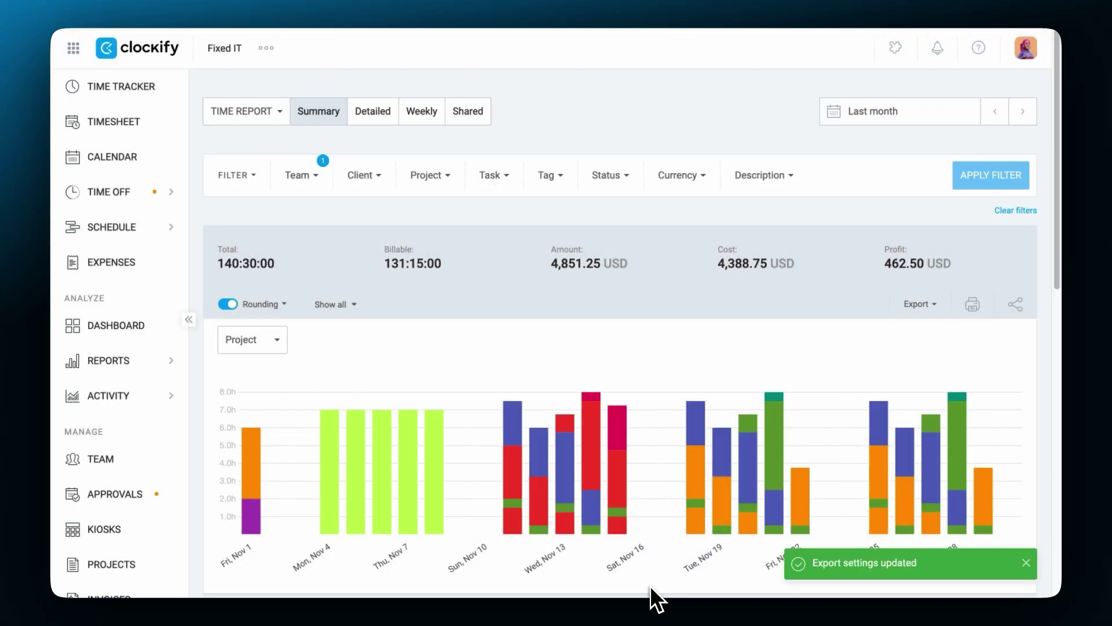
{"action": "left_click", "coordinate": [920, 311]}
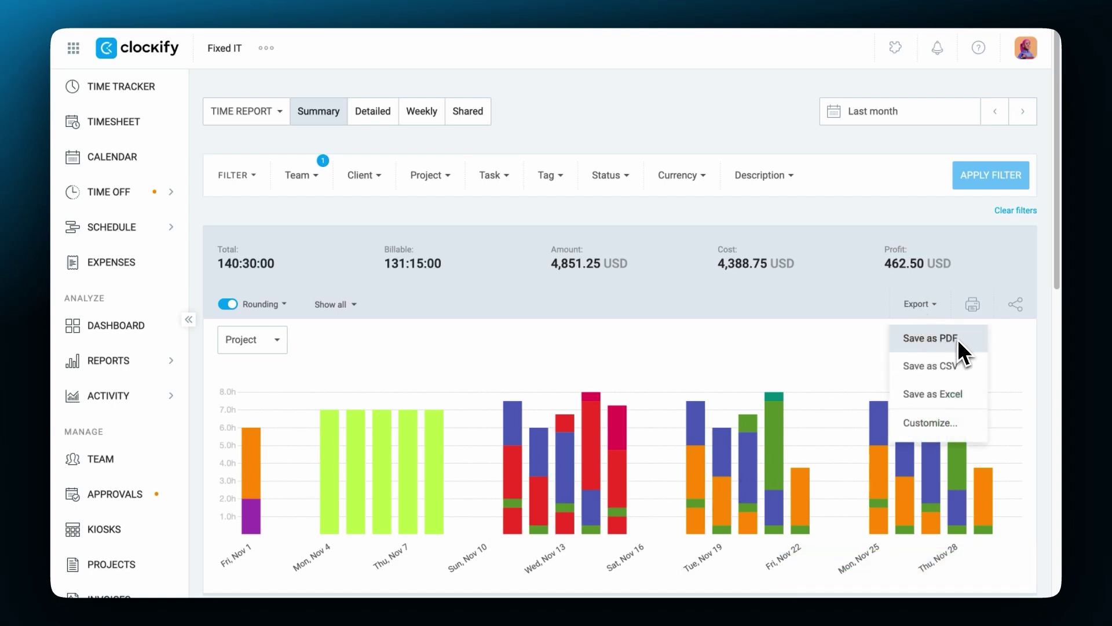
Export the report as PDF and review the emailed PDF attachments in Gmail.
{"action": "left_click", "coordinate": [930, 338]}
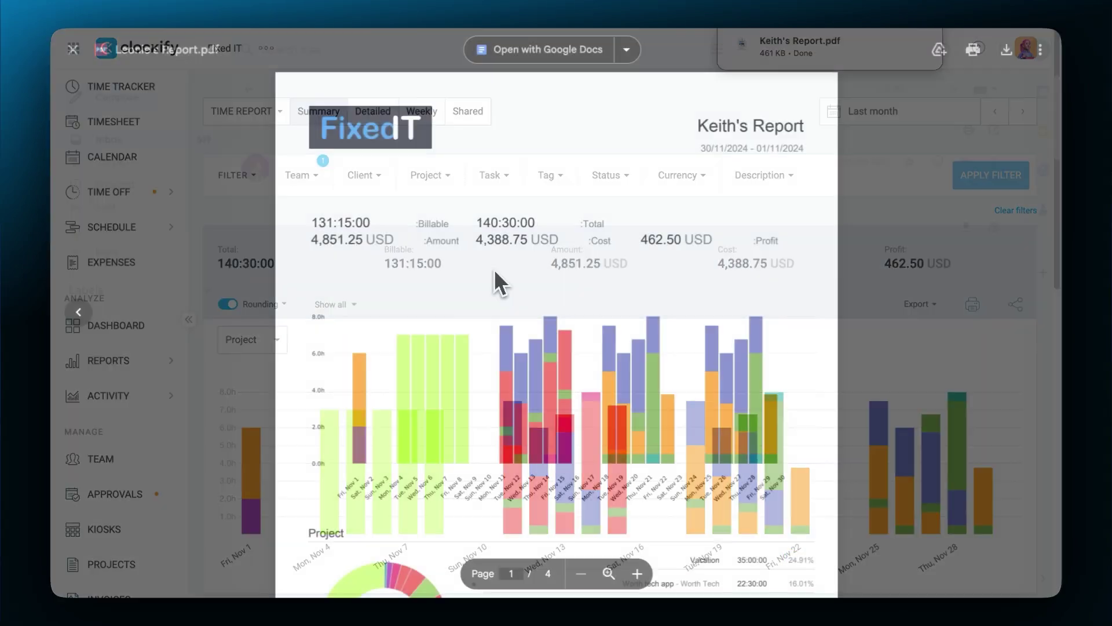
{"action": "scroll", "coordinate": [494, 268], "scroll_direction": "down", "scroll_amount": 3}
{"action": "scroll", "coordinate": [495, 269], "scroll_direction": "down", "scroll_amount": 2}
{"action": "scroll", "coordinate": [494, 269], "scroll_direction": "down", "scroll_amount": 2}
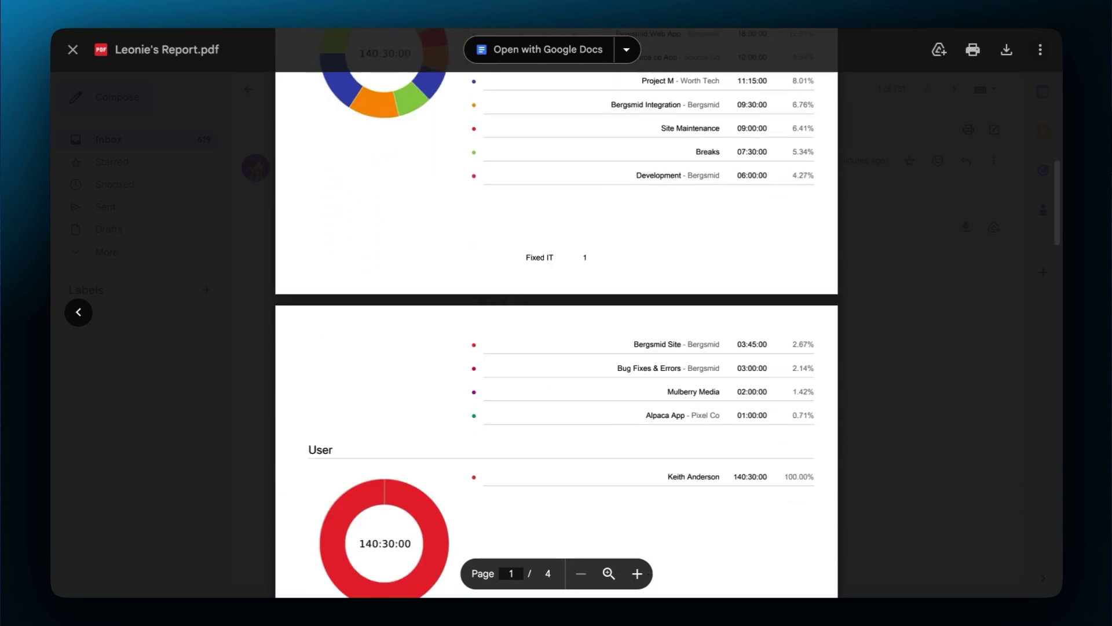
{"action": "scroll", "coordinate": [557, 312], "scroll_direction": "down", "scroll_amount": 5}
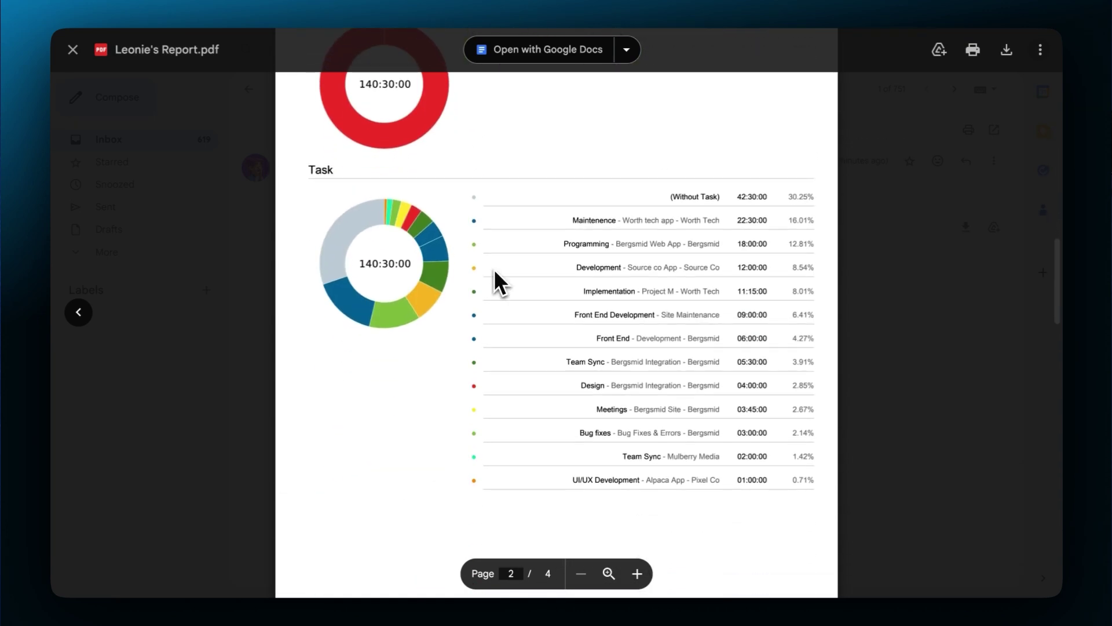
{"action": "left_click", "coordinate": [89, 314]}
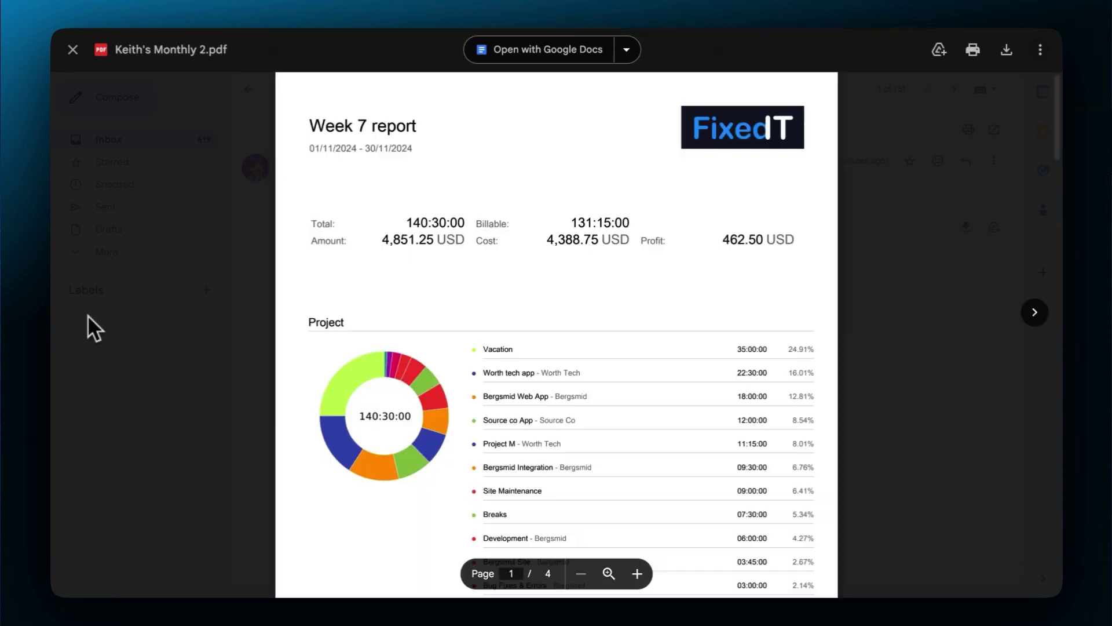
{"action": "scroll", "coordinate": [312, 341], "scroll_direction": "down", "scroll_amount": 4}
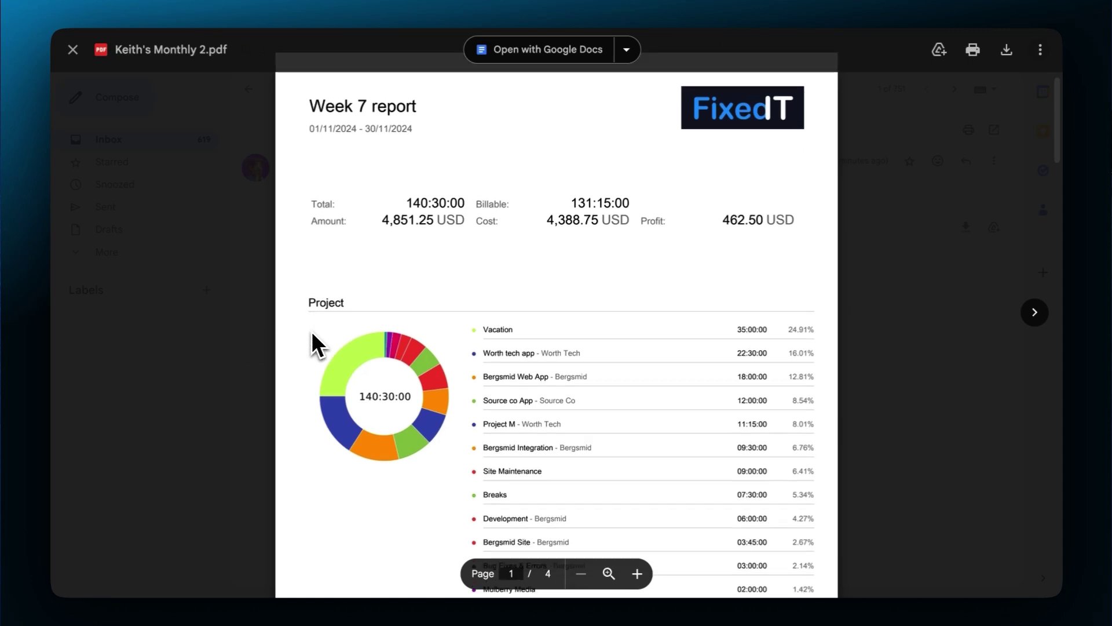
{"action": "scroll", "coordinate": [313, 341], "scroll_direction": "down", "scroll_amount": 2}
{"action": "scroll", "coordinate": [314, 341], "scroll_direction": "down", "scroll_amount": 5}
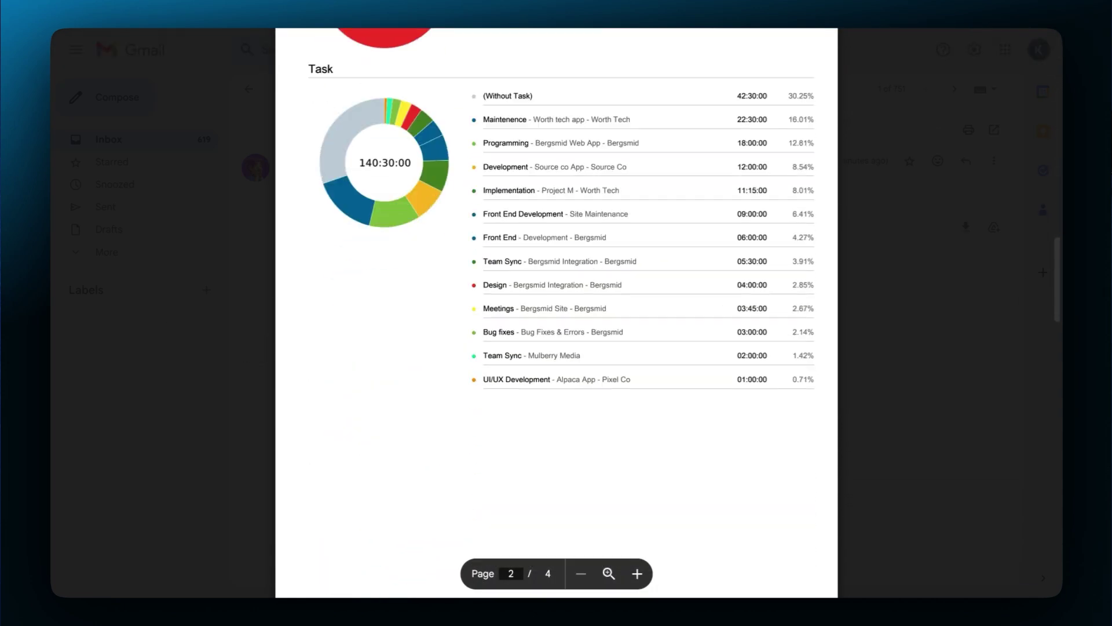
{"action": "scroll", "coordinate": [313, 341], "scroll_direction": "down", "scroll_amount": 2}
{"action": "scroll", "coordinate": [556, 320], "scroll_direction": "down", "scroll_amount": 1}
{"action": "scroll", "coordinate": [556, 319], "scroll_direction": "down", "scroll_amount": 5}
{"action": "scroll", "coordinate": [556, 319], "scroll_direction": "down", "scroll_amount": 1}
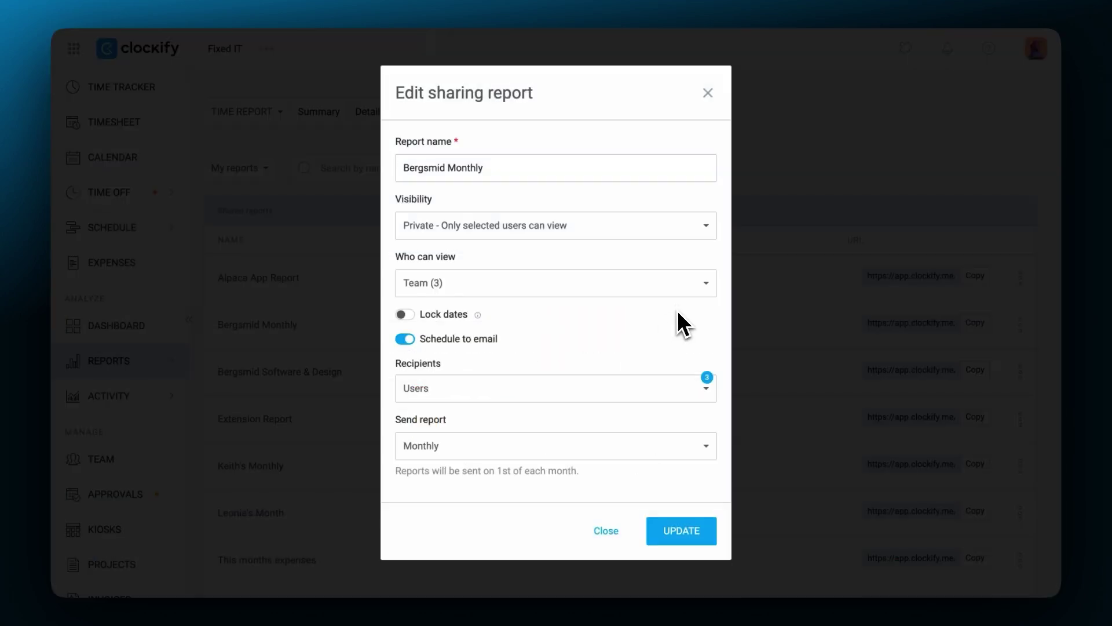
Add a fourth team member as a Bergsmid Monthly viewer and update sharing.
{"action": "left_click", "coordinate": [671, 295]}
{"action": "scroll", "coordinate": [618, 361], "scroll_direction": "down", "scroll_amount": 5}
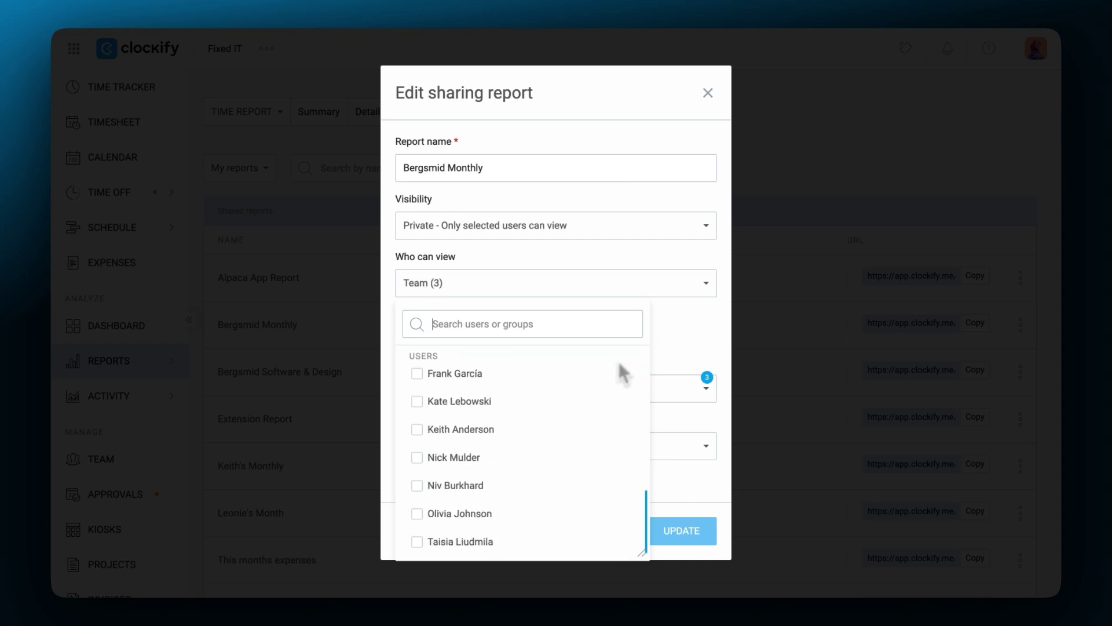
{"action": "left_click", "coordinate": [497, 432]}
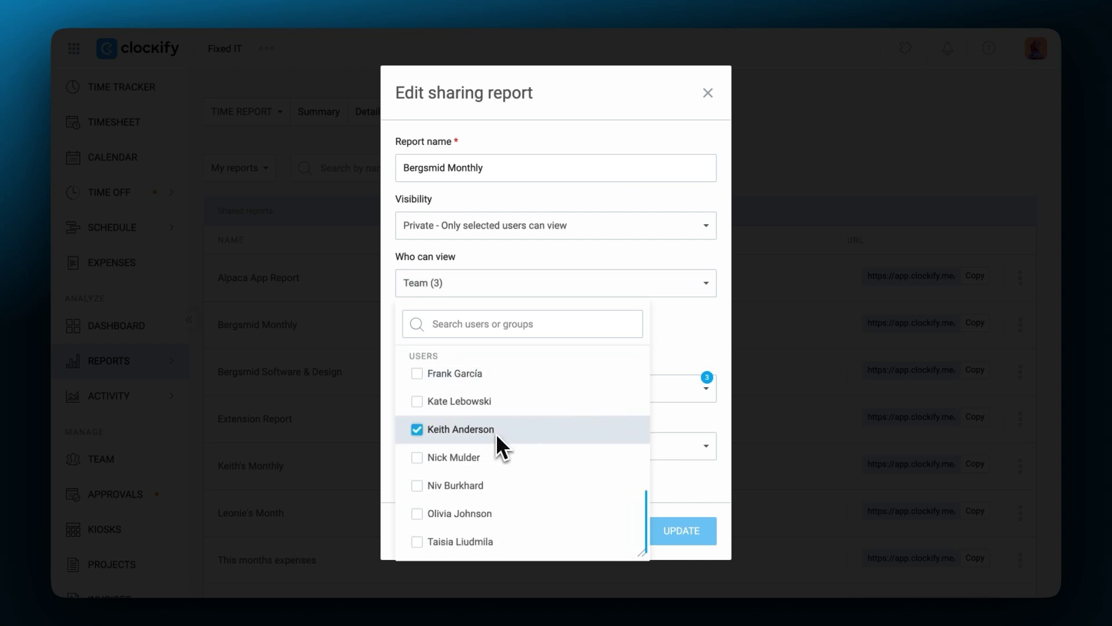
{"action": "left_click", "coordinate": [681, 340]}
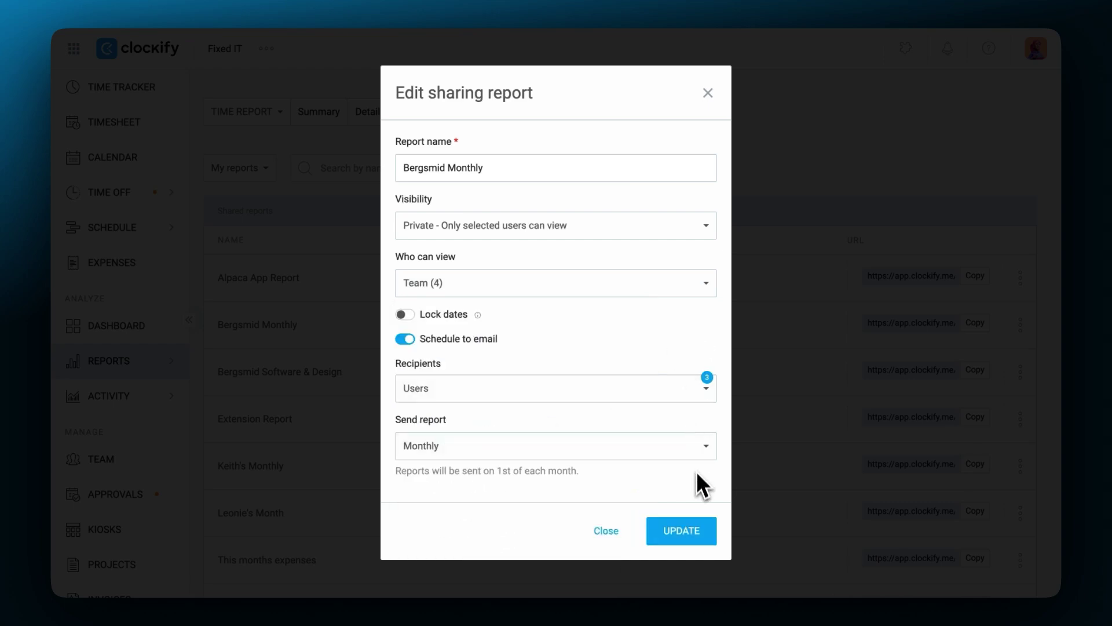
{"action": "left_click", "coordinate": [698, 528]}
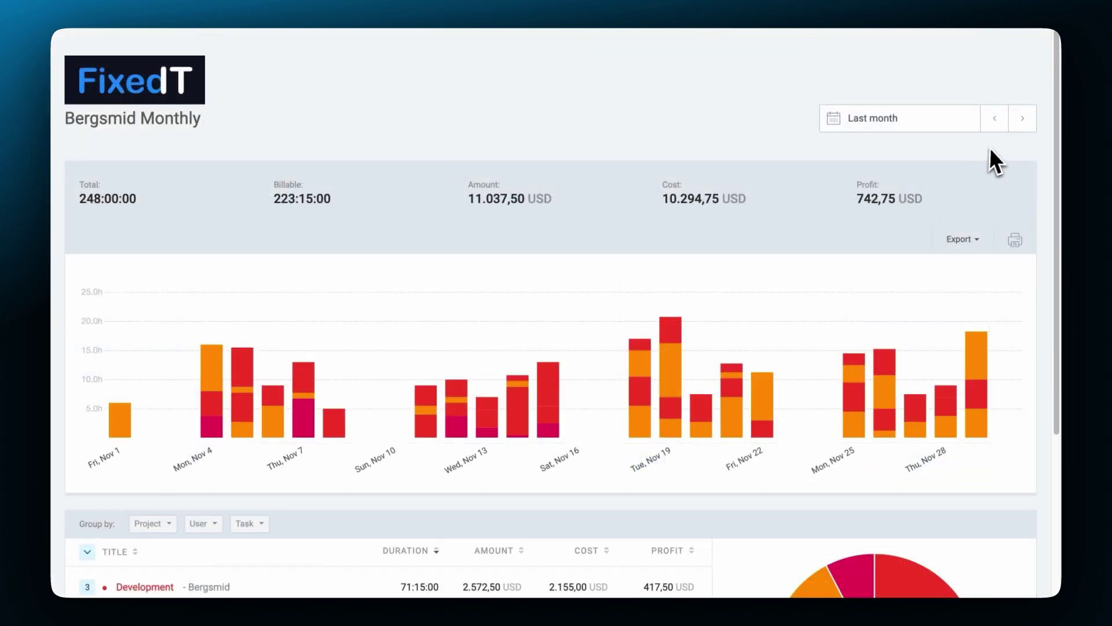
Move Bergsmid Monthly to December, download it as CSV, and sort projects by ascending duration.
{"action": "left_click", "coordinate": [1002, 128]}
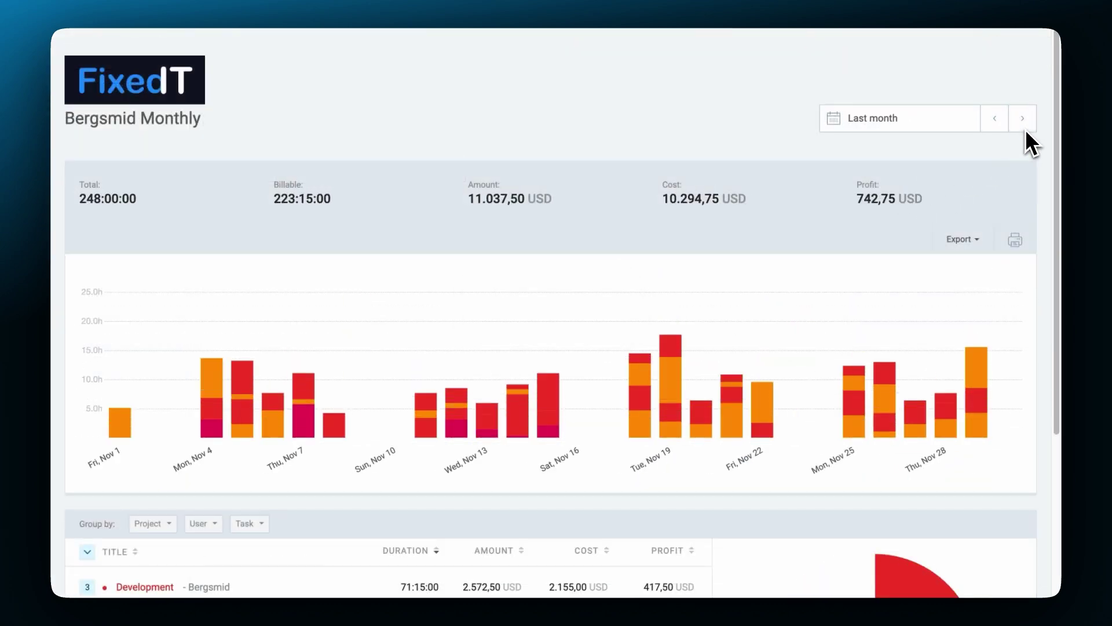
{"action": "left_click", "coordinate": [1025, 130]}
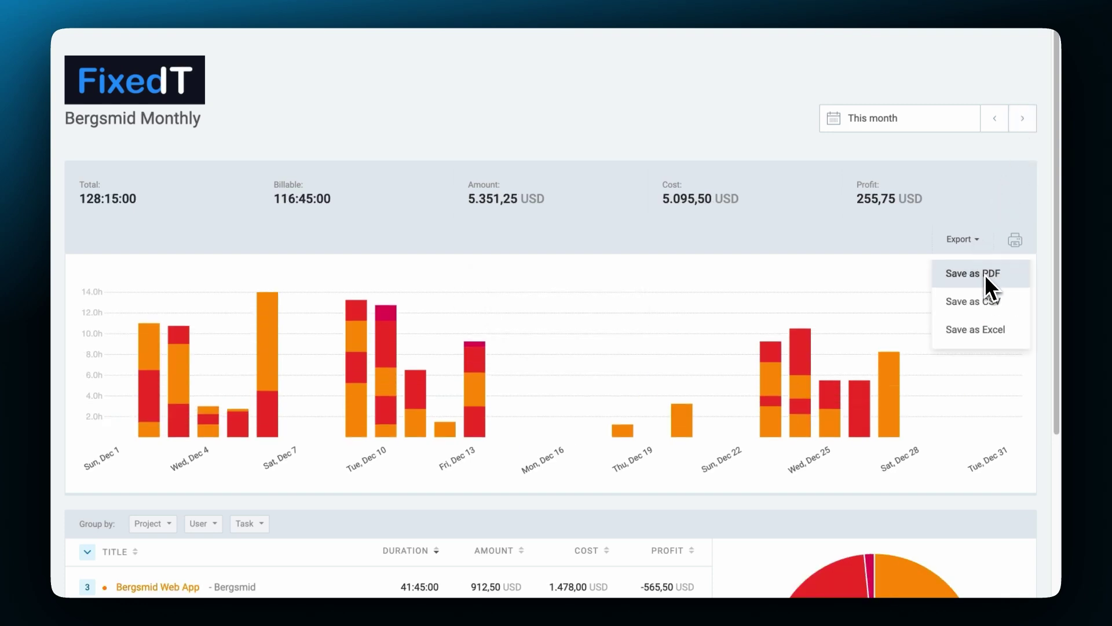
{"action": "left_click", "coordinate": [1013, 309]}
{"action": "scroll", "coordinate": [1014, 312], "scroll_direction": "down", "scroll_amount": 5}
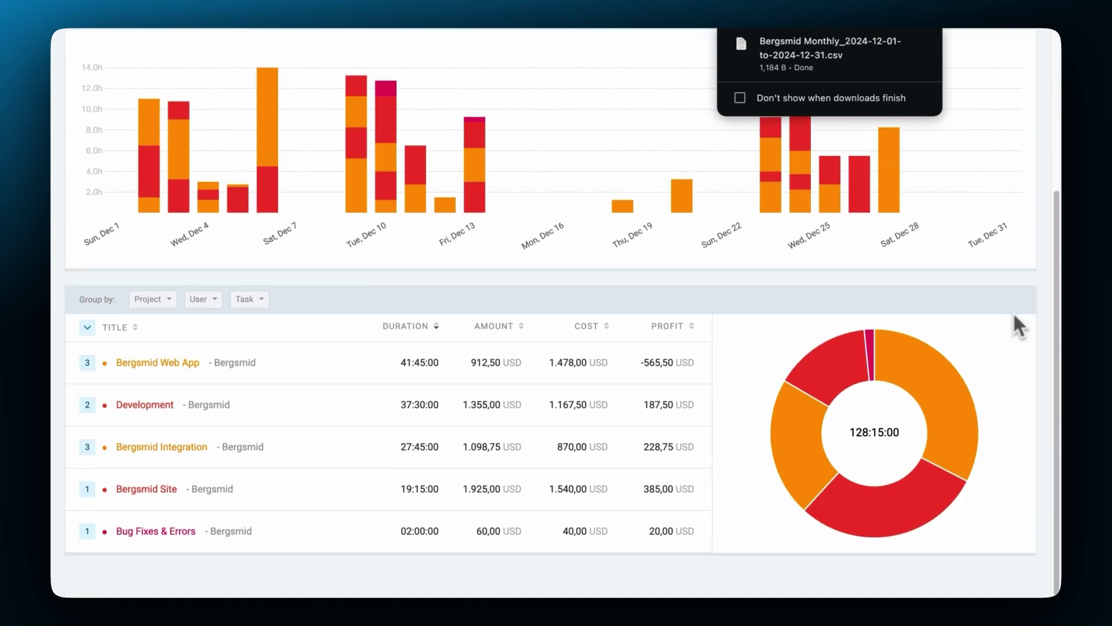
{"action": "left_click", "coordinate": [423, 328]}
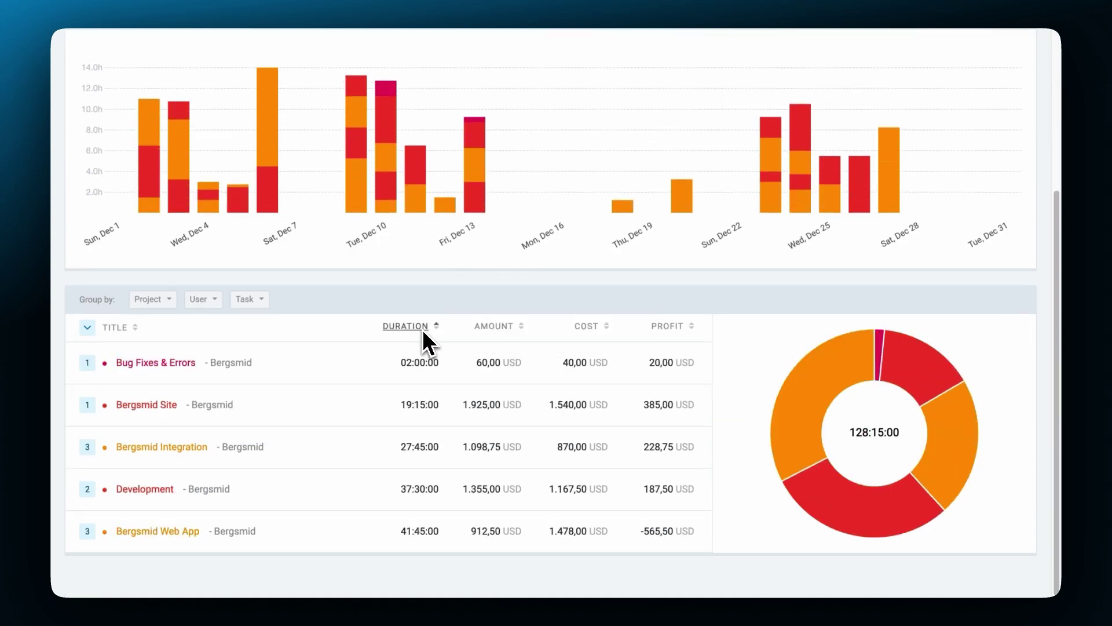